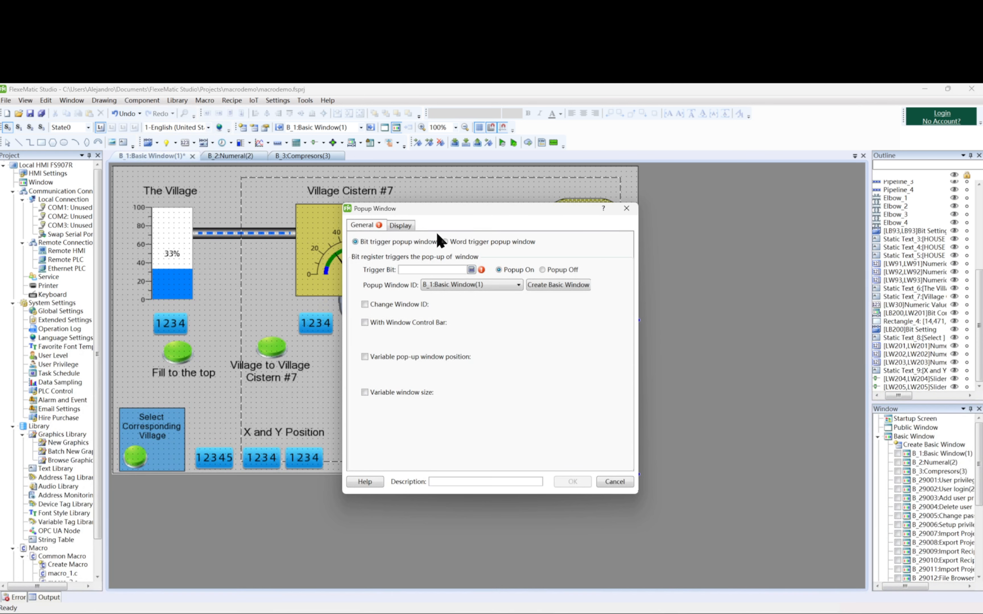
# Configure the bit-triggered popup window with trigger bit LB200, Popup On and popup window B_2:Numeral(2).
pyautogui.moveTo(508, 212); pyautogui.dragTo(612, 175)
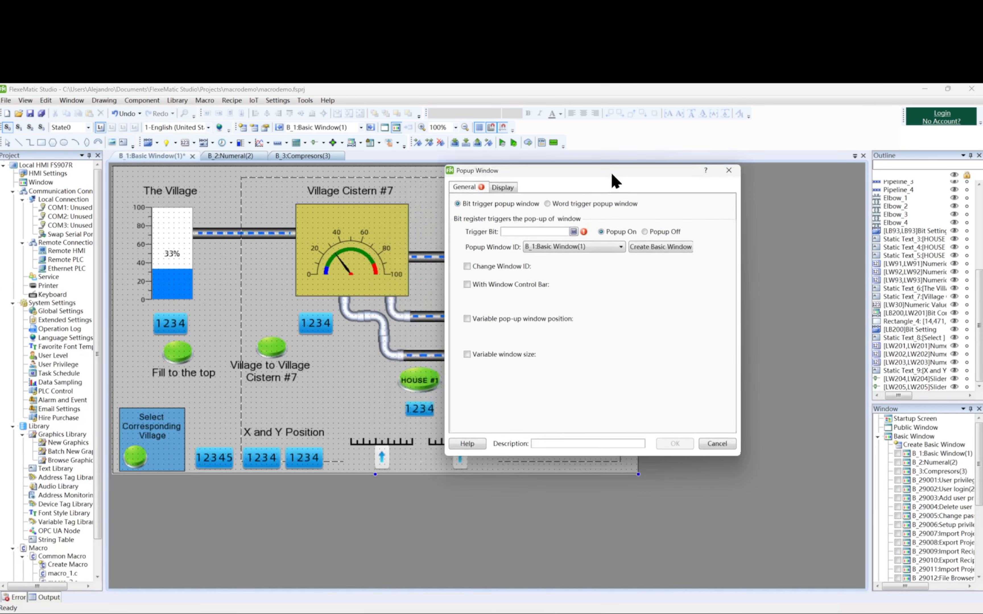
pyautogui.click(574, 232)
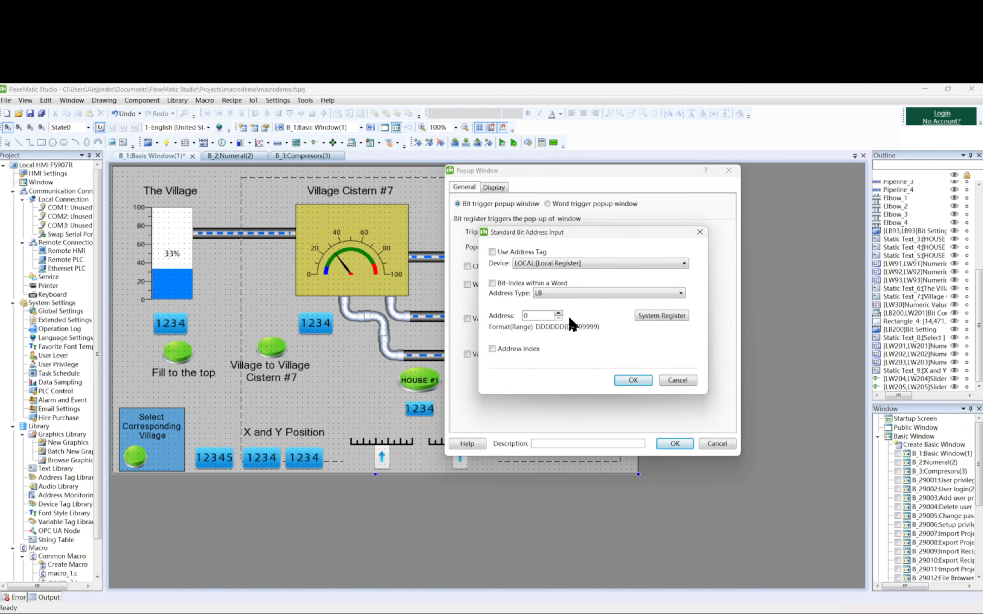
pyautogui.click(700, 232)
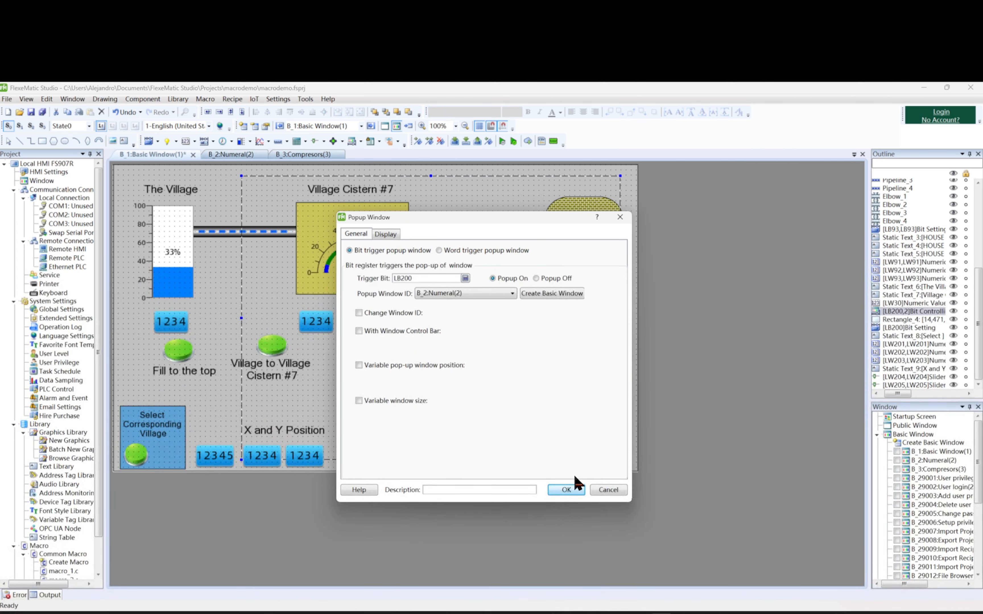
pyautogui.click(578, 493)
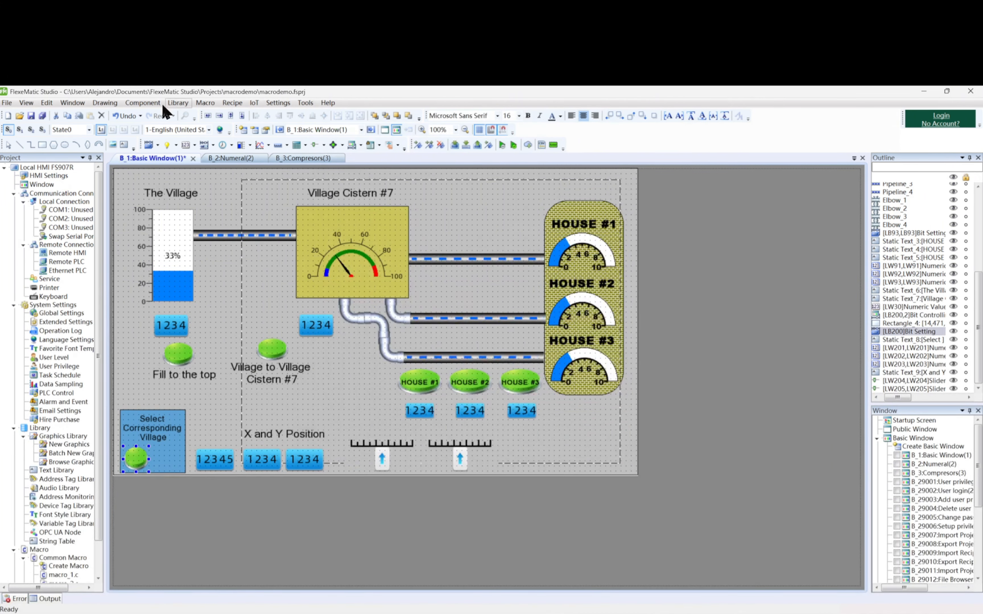
pyautogui.click(143, 103)
pyautogui.moveTo(220, 126)
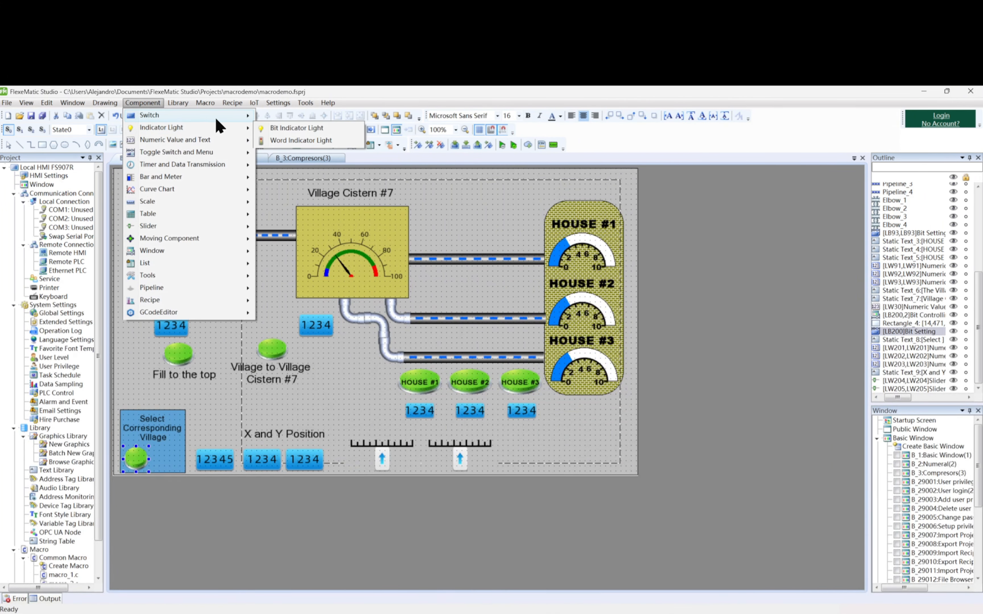
pyautogui.click(288, 115)
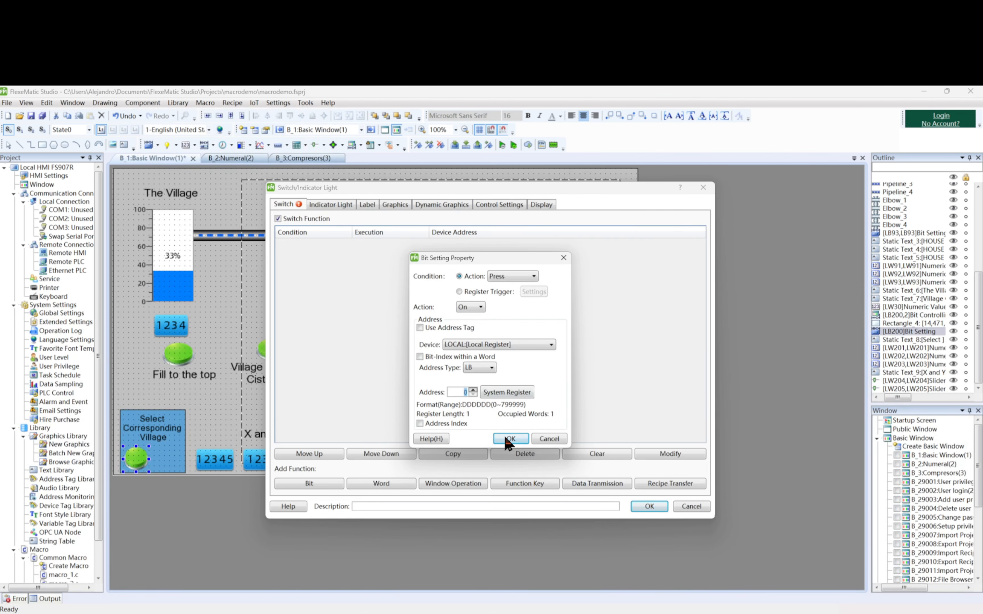
pyautogui.click(508, 439)
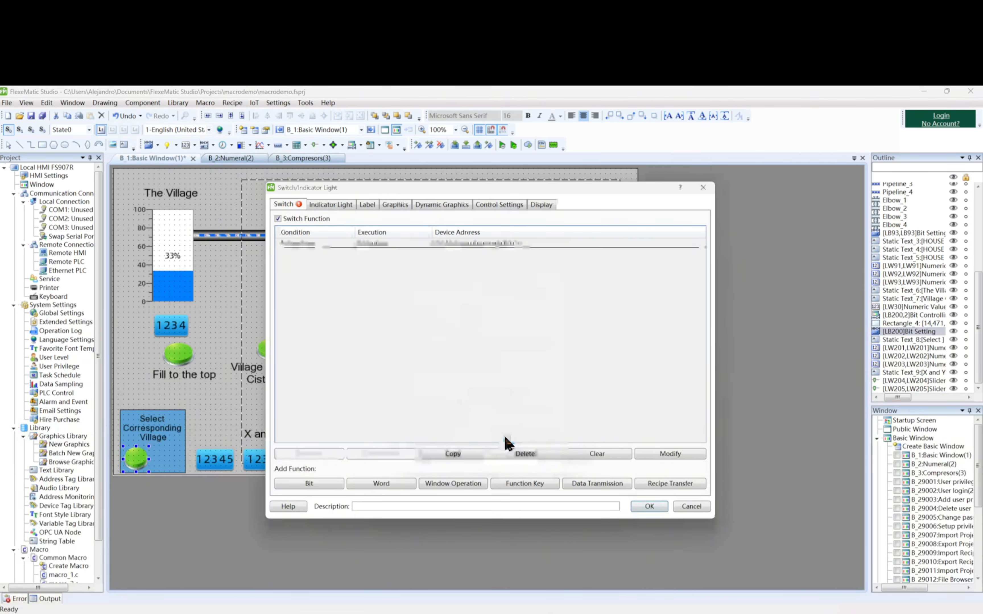
pyautogui.click(322, 206)
pyautogui.press('Return')
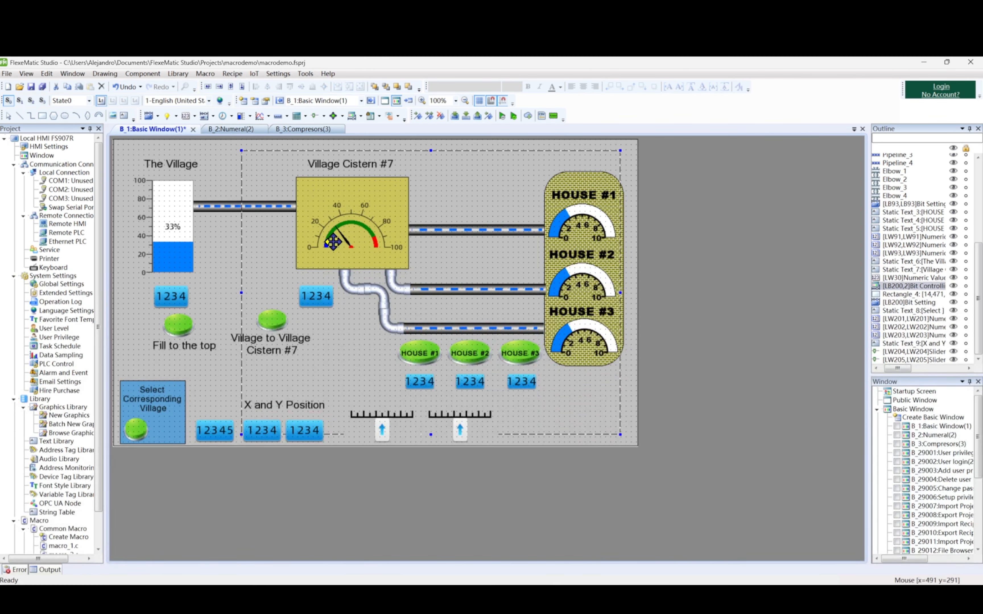
# Check the switch function assigned to the green button in the Select Corresponding Village box.
pyautogui.doubleClick(136, 430)
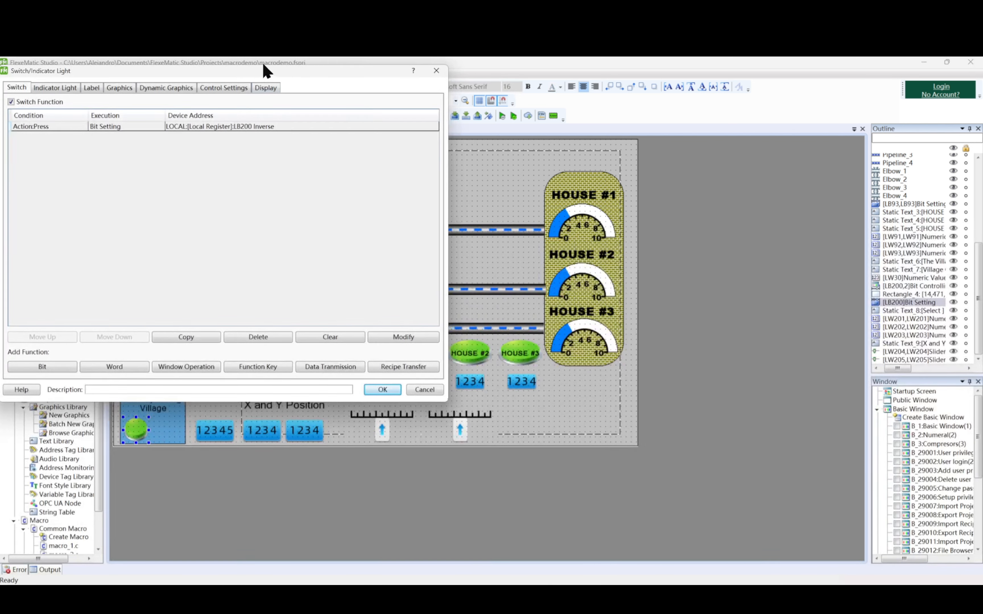
pyautogui.moveTo(262, 74); pyautogui.dragTo(581, 96)
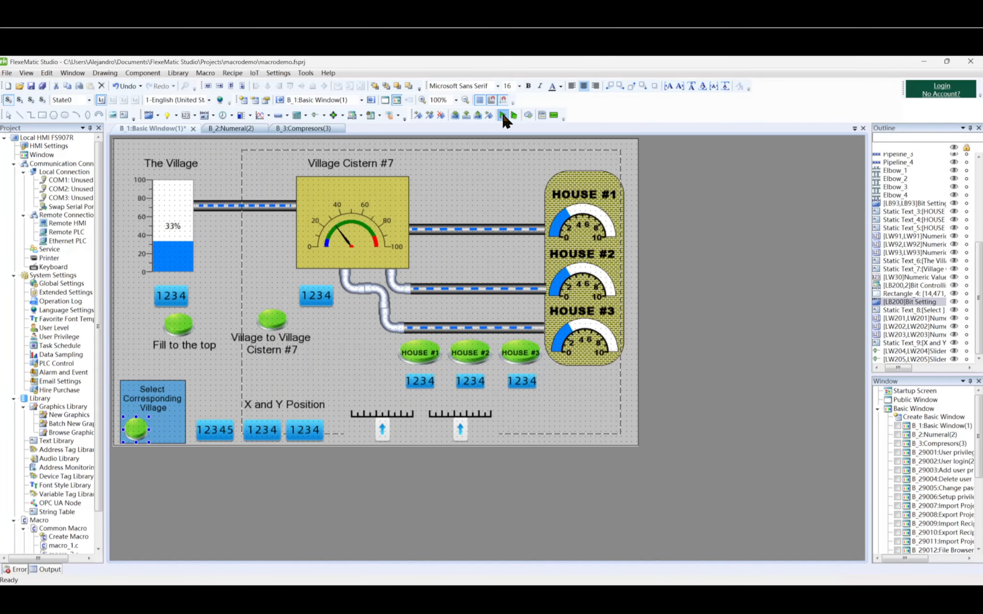
# Start the offline simulation of the project, clearing the stored records.
pyautogui.click(503, 113)
pyautogui.click(513, 365)
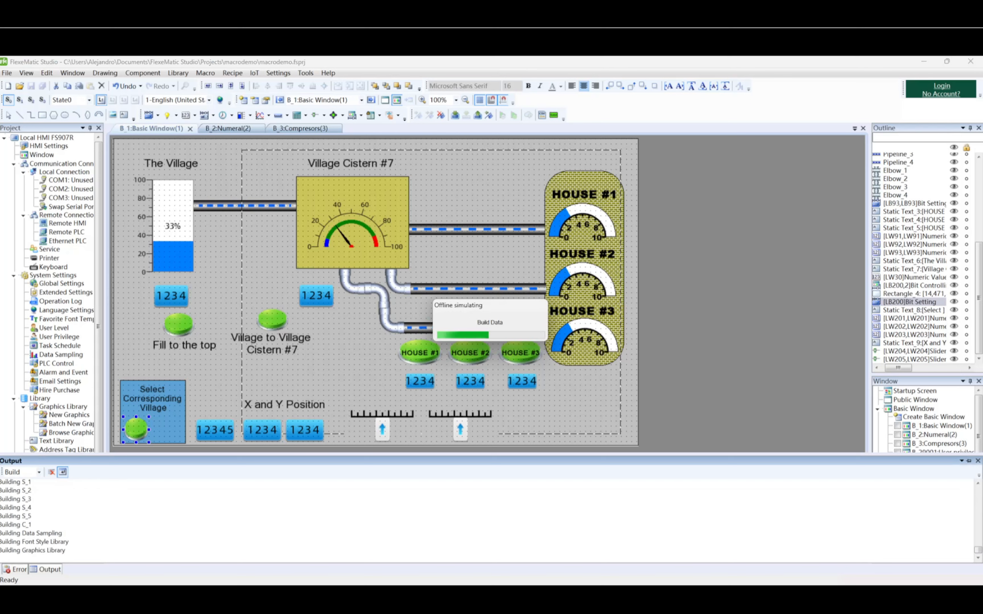
pyautogui.moveTo(612, 199); pyautogui.dragTo(558, 204)
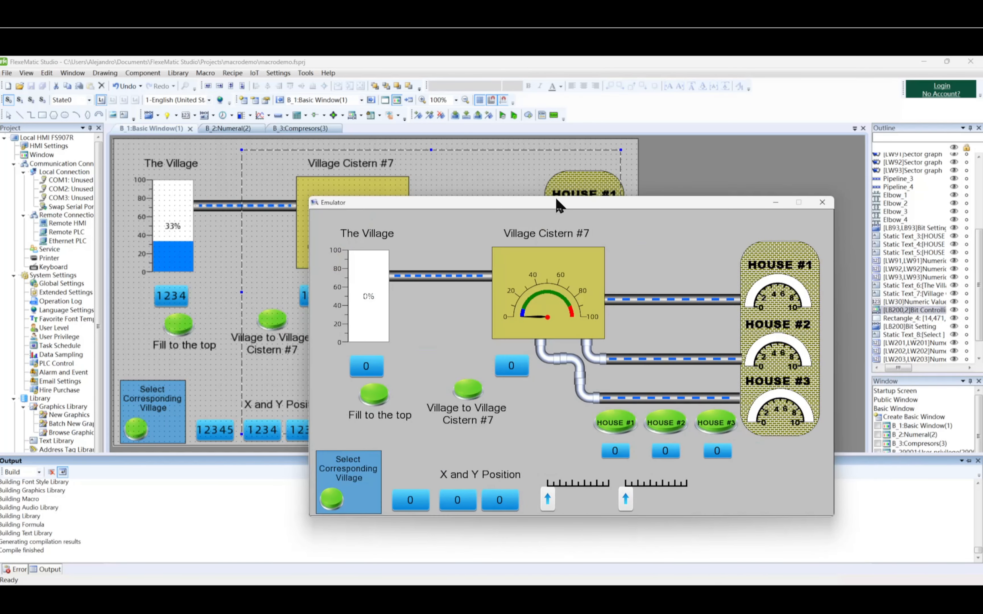
# Test the Select Corresponding Village popup in the emulator by switching V1, V4 and V7, and close the popup and the emulator.
pyautogui.click(340, 502)
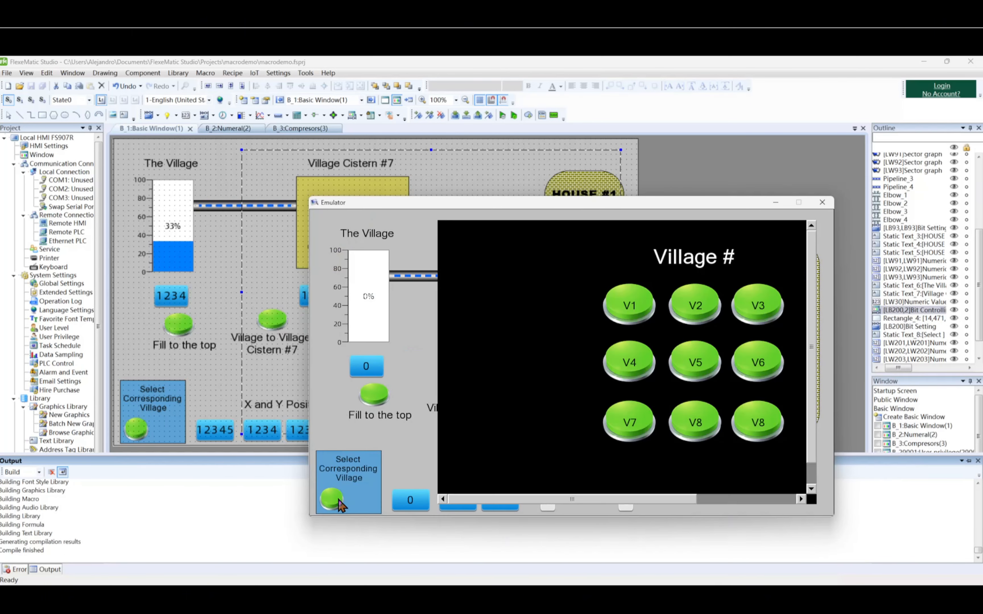
pyautogui.moveTo(668, 500); pyautogui.dragTo(703, 504)
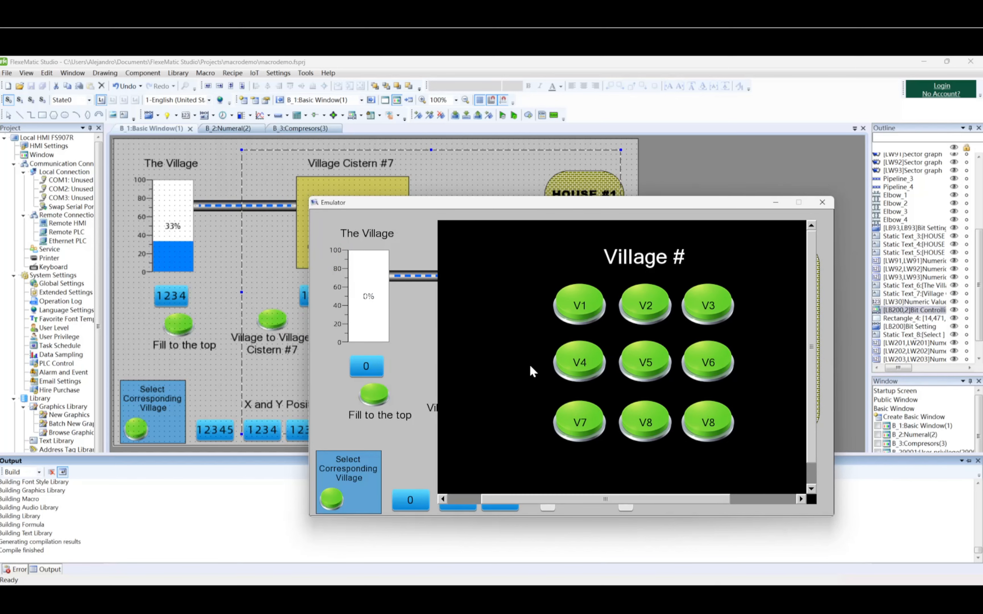
pyautogui.click(570, 317)
pyautogui.click(585, 355)
pyautogui.click(590, 421)
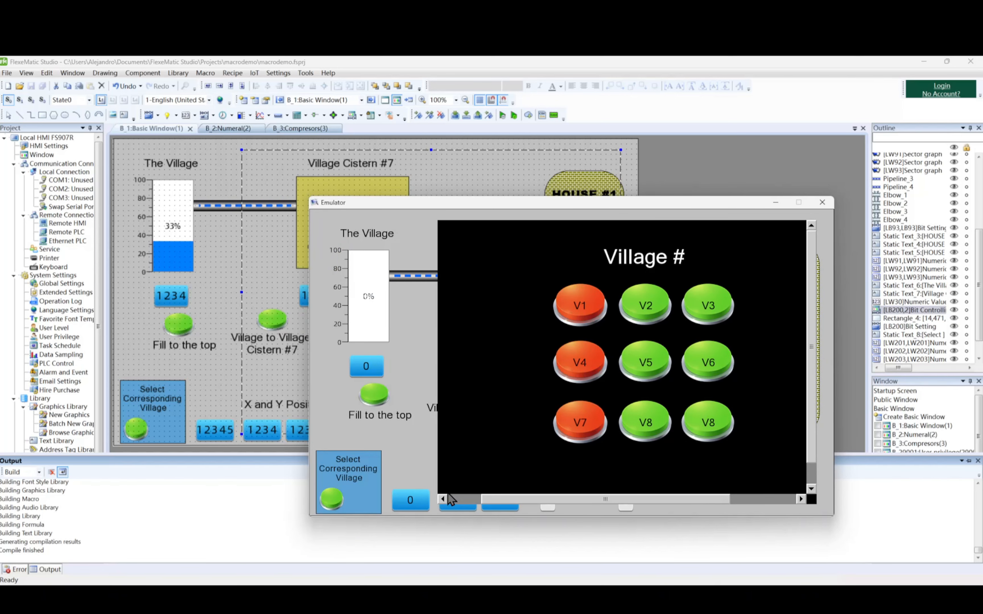
pyautogui.click(342, 504)
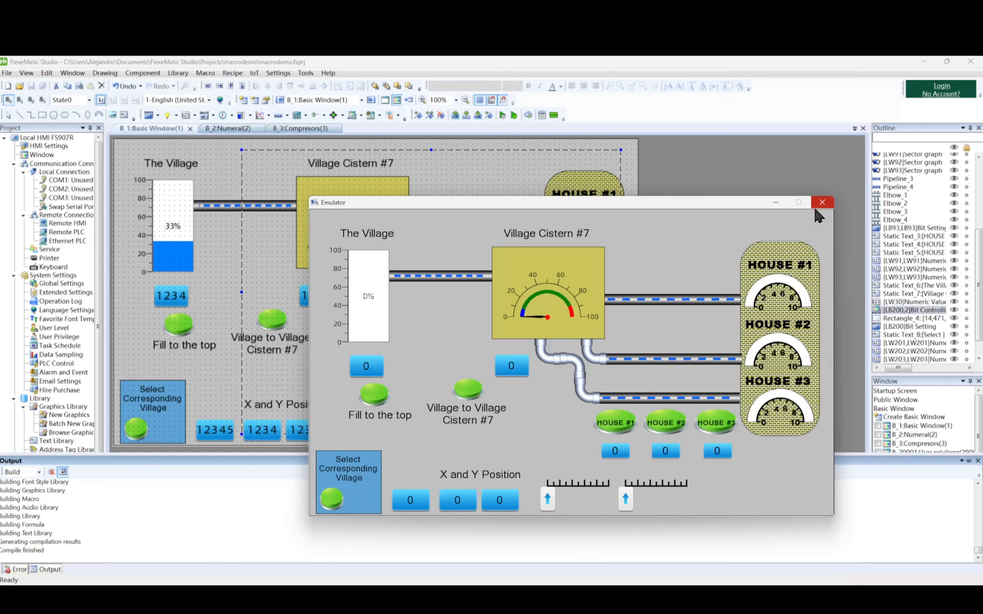
pyautogui.click(822, 202)
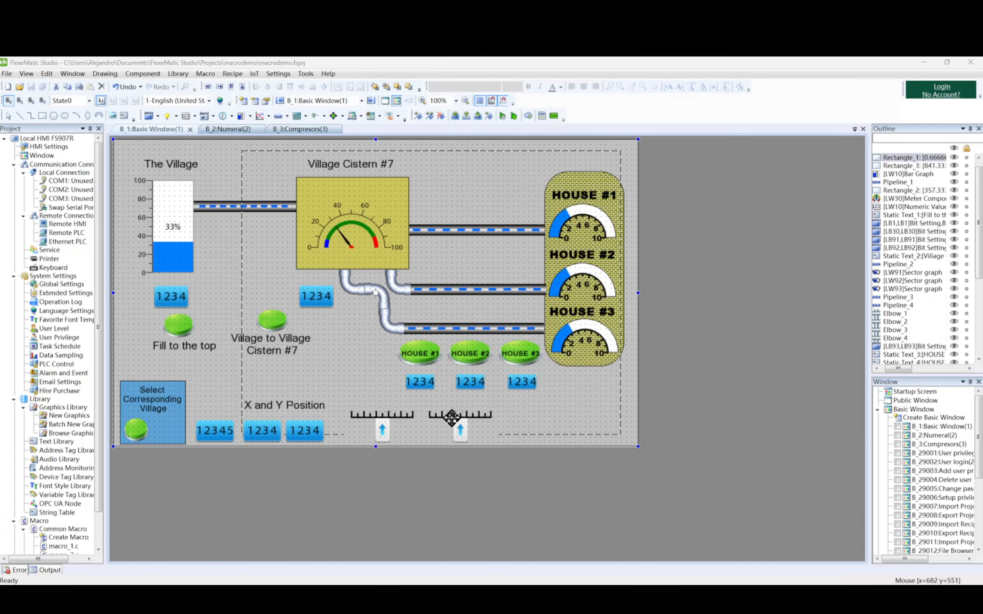
# Enable Change Window ID for the LB200 popup window with register LW201.
pyautogui.doubleClick(245, 273)
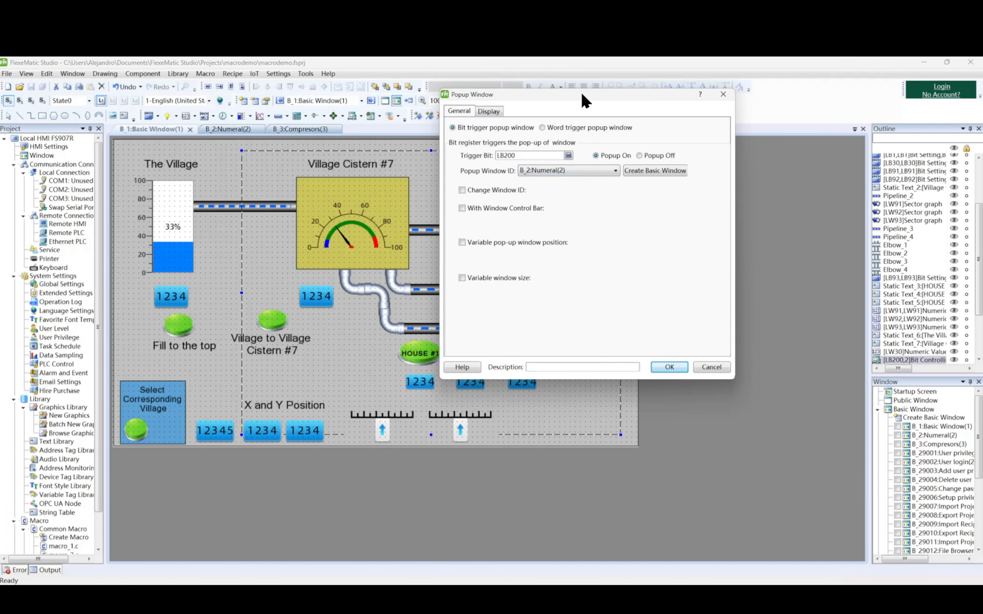
pyautogui.moveTo(466, 163); pyautogui.dragTo(410, 187)
pyautogui.click(308, 275)
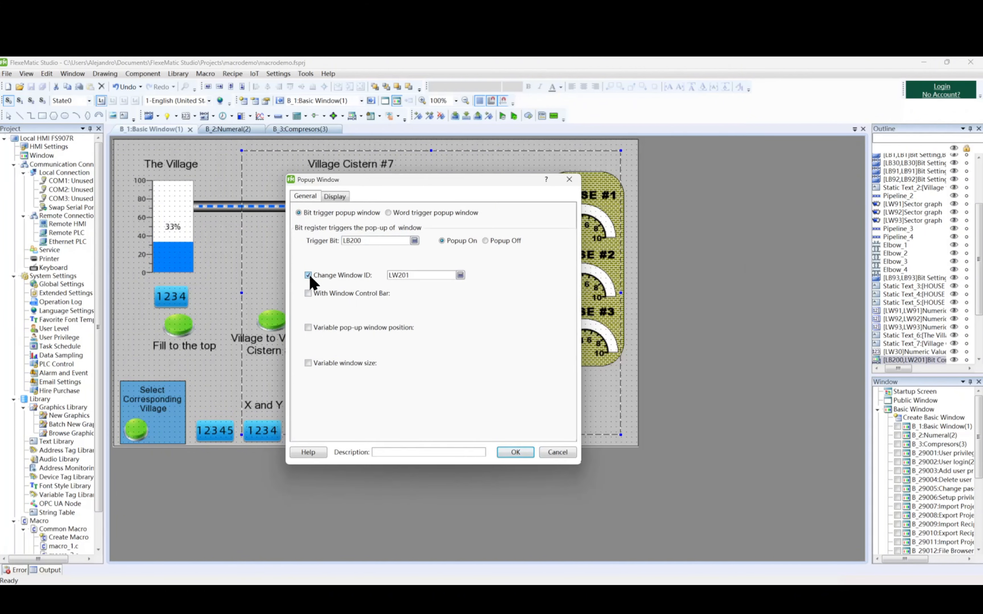
pyautogui.click(460, 275)
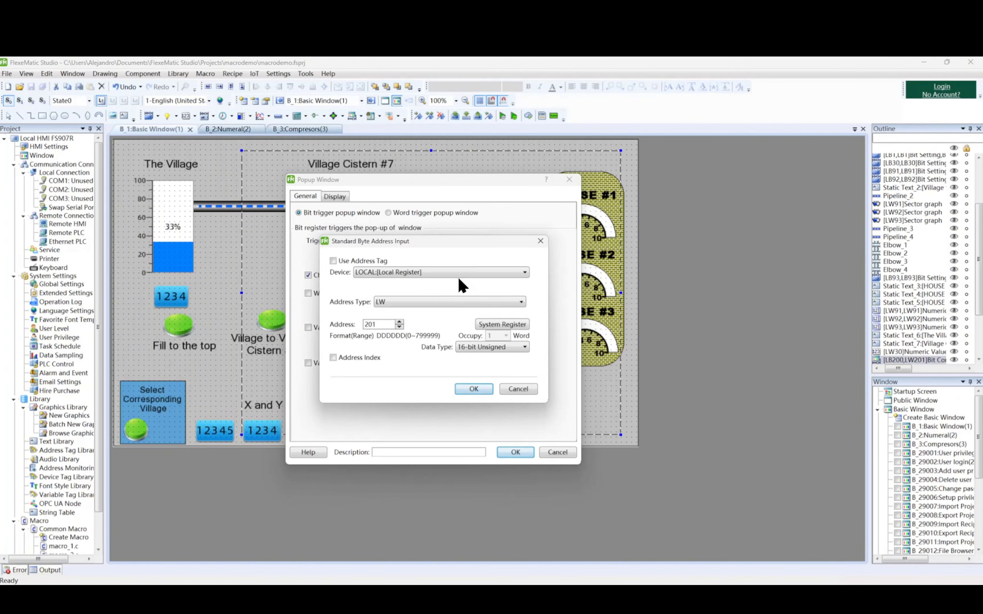
pyautogui.click(540, 241)
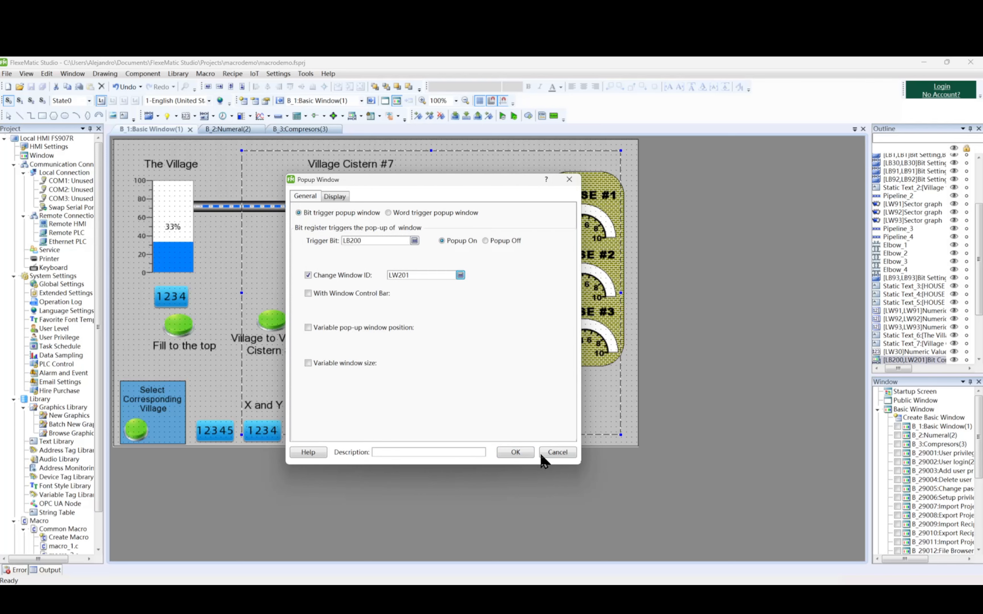
pyautogui.click(515, 453)
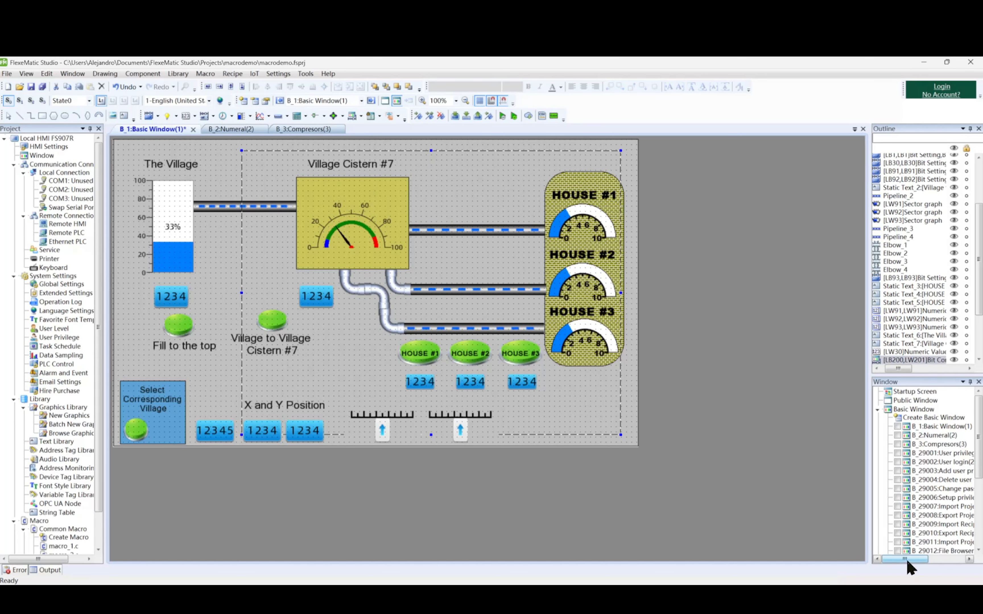
# Check the basic window IDs and the address settings of the five-digit numeric input beside the village selector.
pyautogui.moveTo(910, 560); pyautogui.dragTo(916, 561)
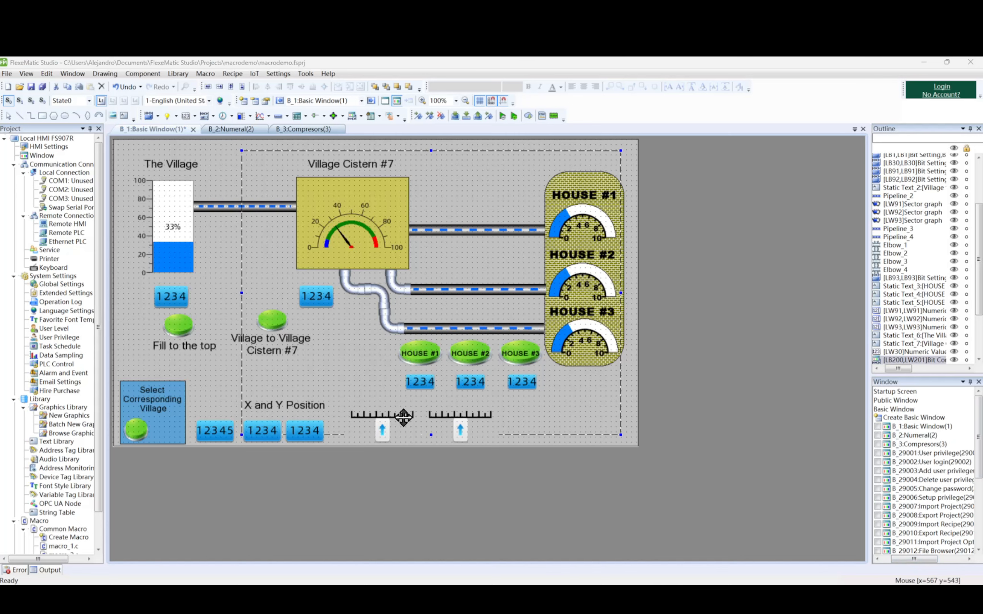
pyautogui.click(226, 431)
pyautogui.doubleClick(226, 432)
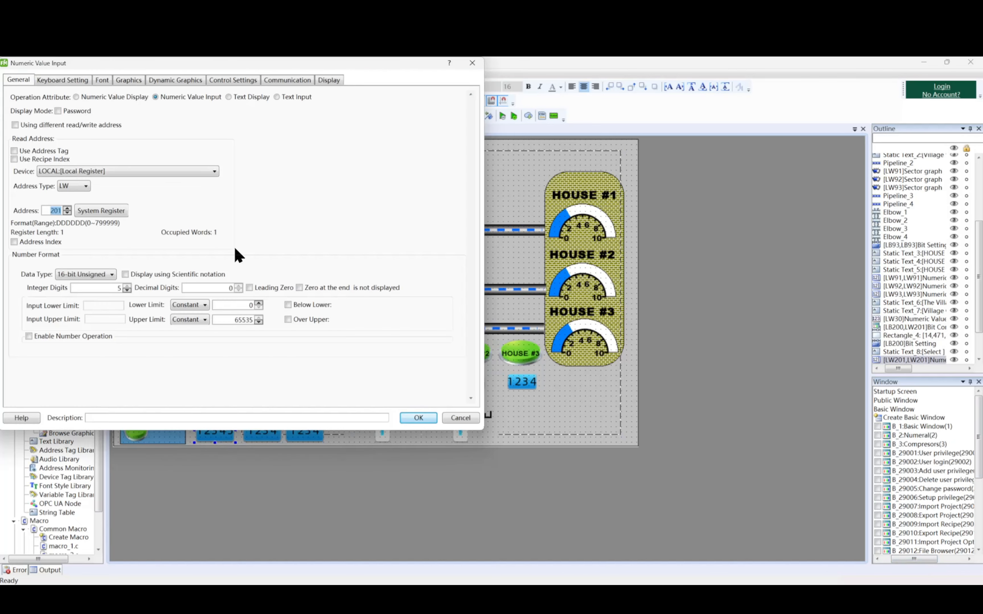
pyautogui.moveTo(360, 66); pyautogui.dragTo(656, 134)
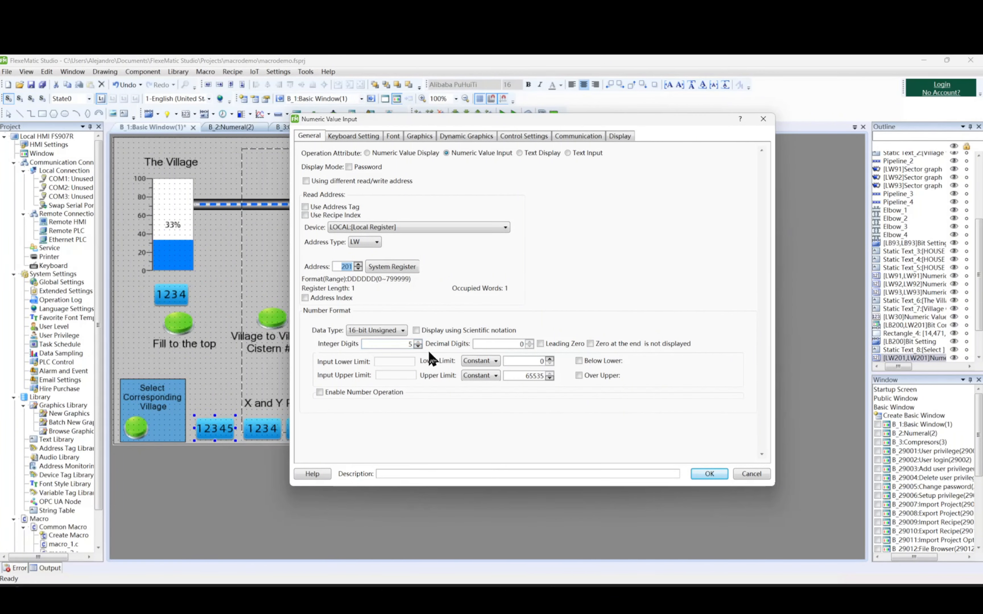
pyautogui.click(722, 474)
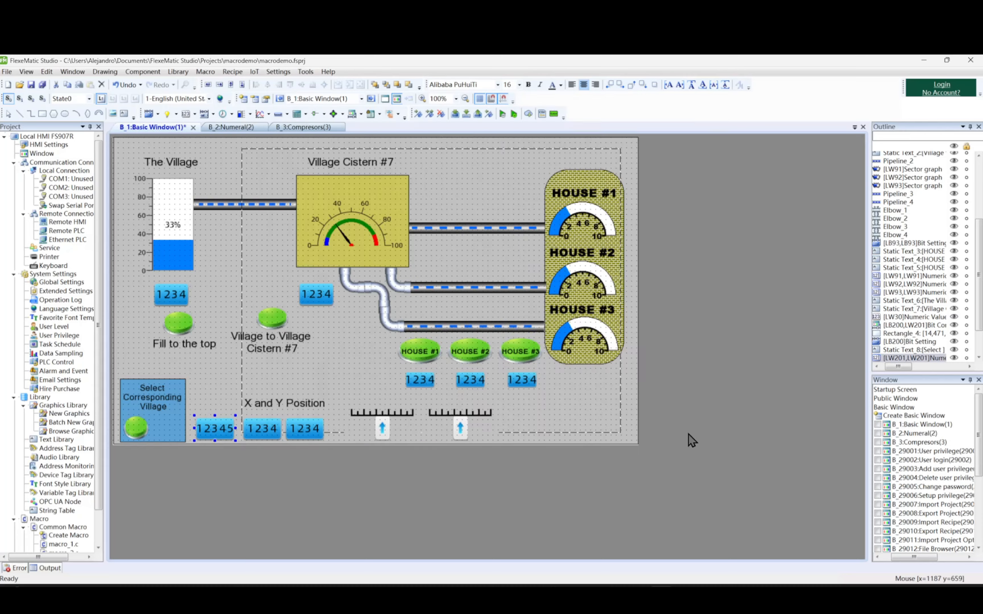
# Run the offline simulation with all records cleared and enter 2 in the window ID input beside the village selector.
pyautogui.click(501, 116)
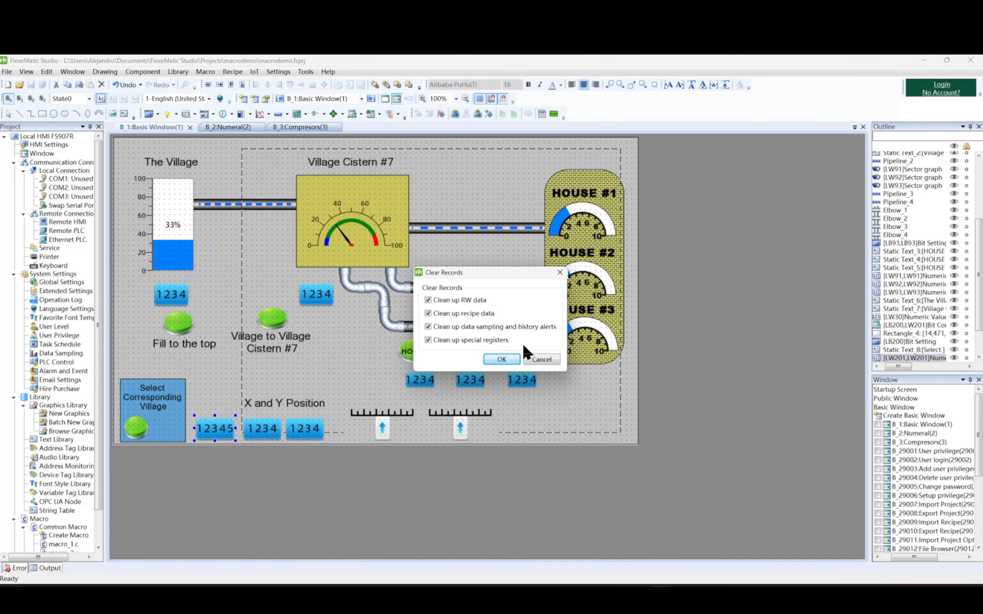
pyautogui.click(512, 360)
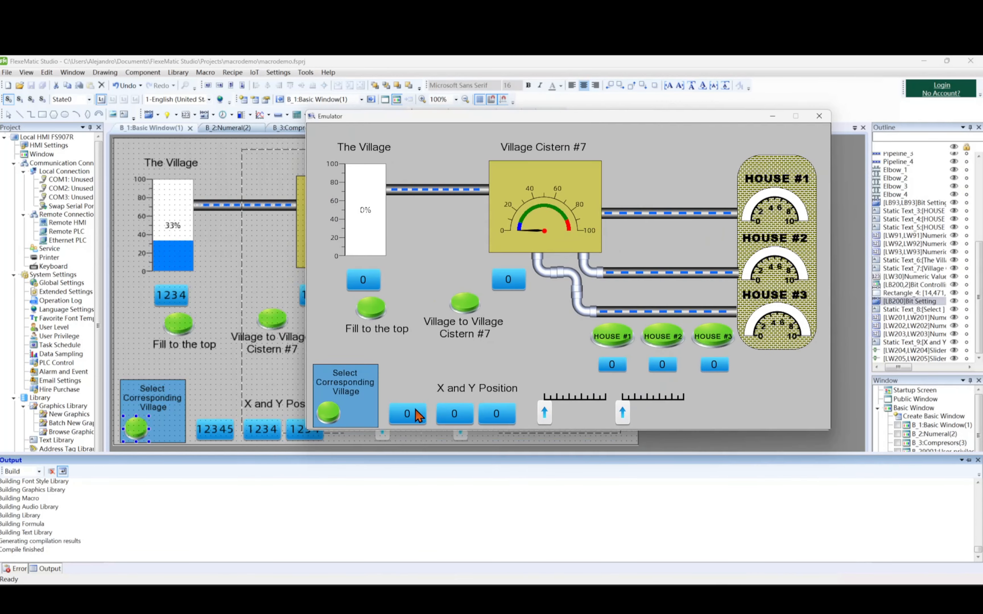
pyautogui.click(419, 414)
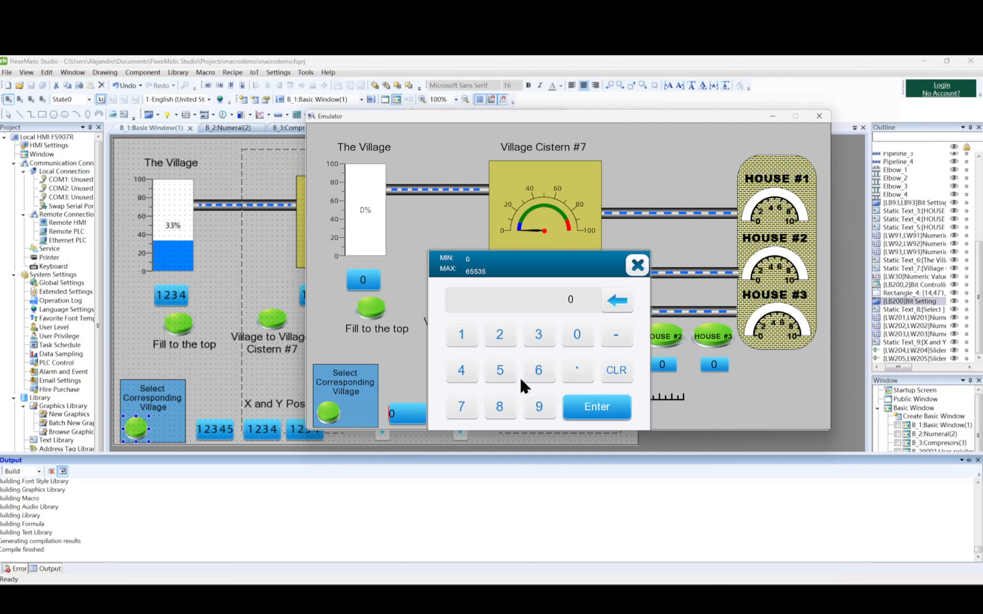
pyautogui.click(504, 344)
pyautogui.click(599, 408)
# Open the popup with the Select Corresponding Village button in the emulator, look over the village buttons, and close the emulator.
pyautogui.click(330, 416)
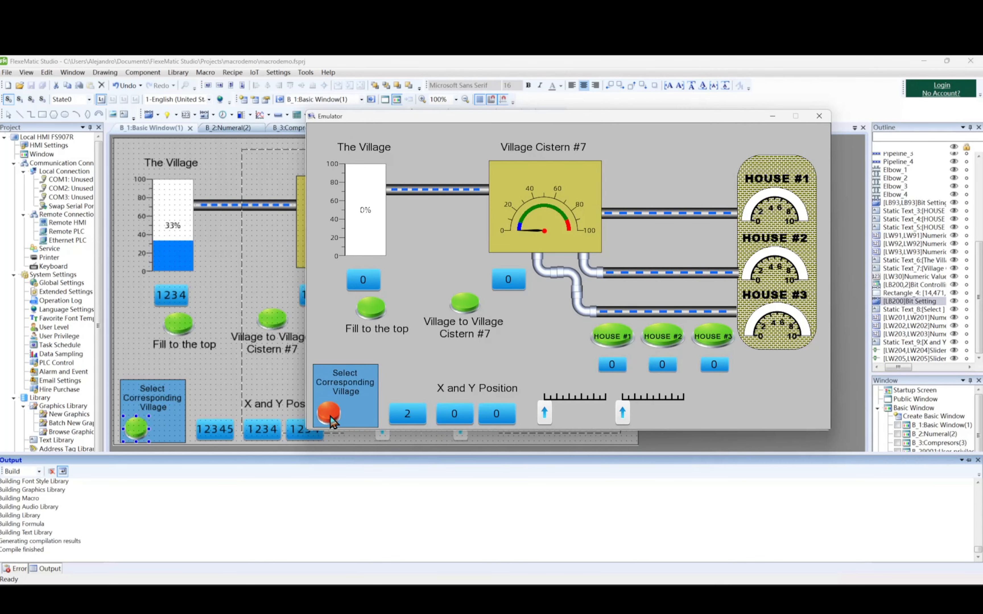
pyautogui.moveTo(645, 412); pyautogui.dragTo(706, 412)
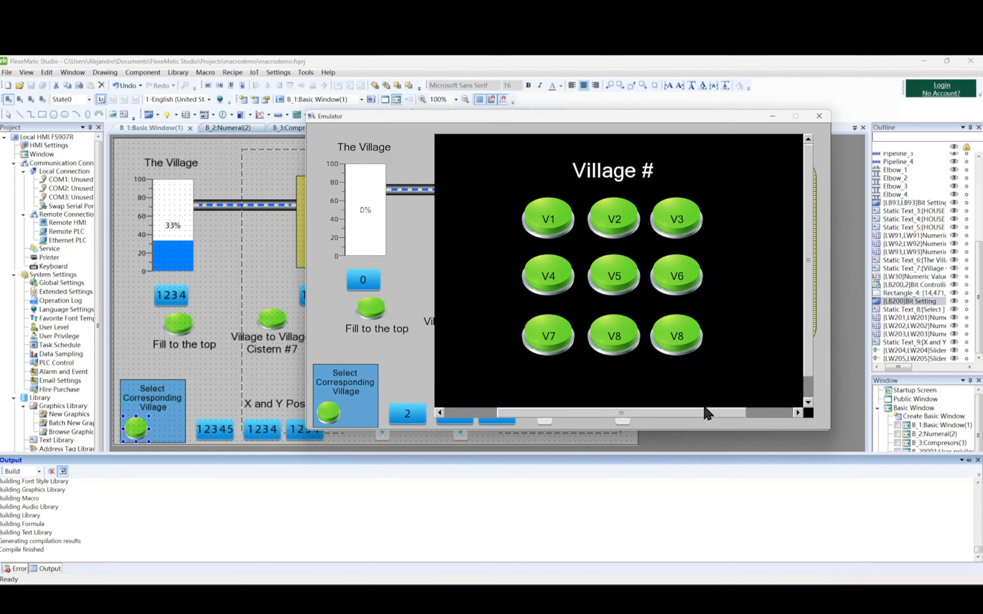
pyautogui.click(818, 116)
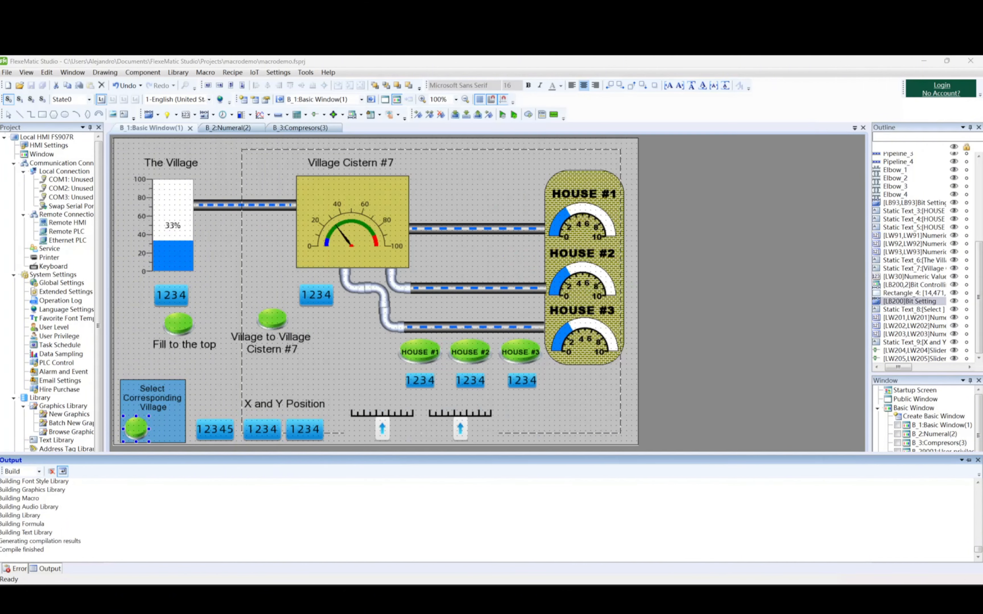
# Enable the window control bar with Close Button and the title Demo for the LB200 popup window, and check its title settings.
pyautogui.doubleClick(502, 239)
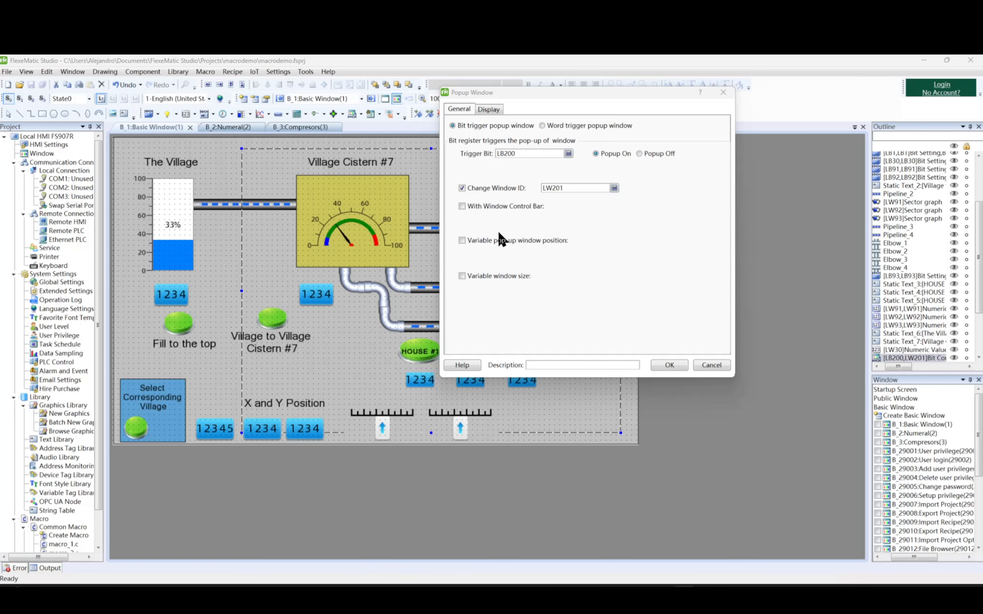
pyautogui.click(463, 206)
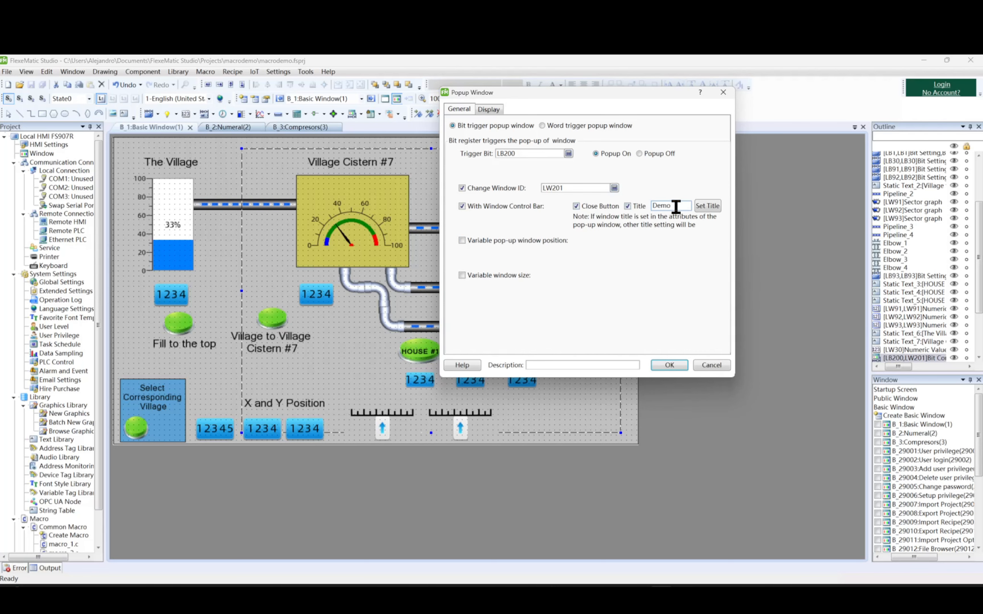
pyautogui.click(707, 206)
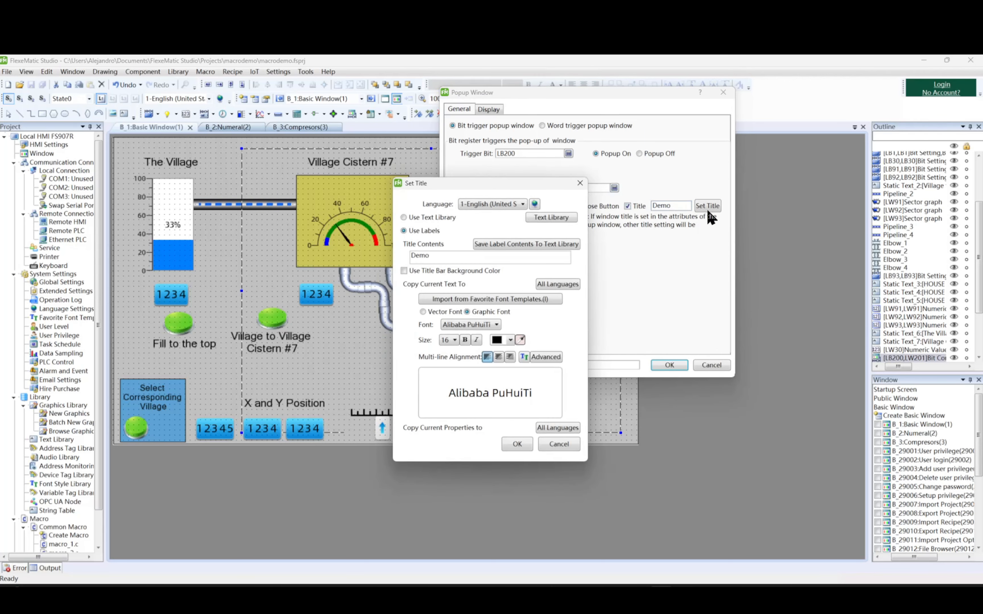
pyautogui.click(581, 187)
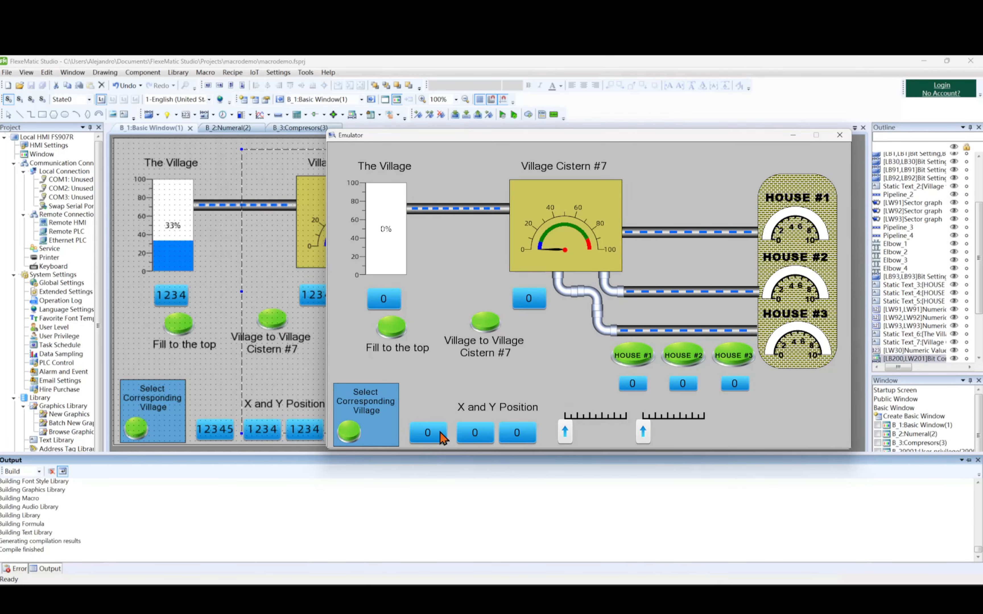
# Test the popup in the emulator with window ID 3 using Select Corresponding Village, dismiss it with its close button, and exit the emulator.
pyautogui.click(441, 434)
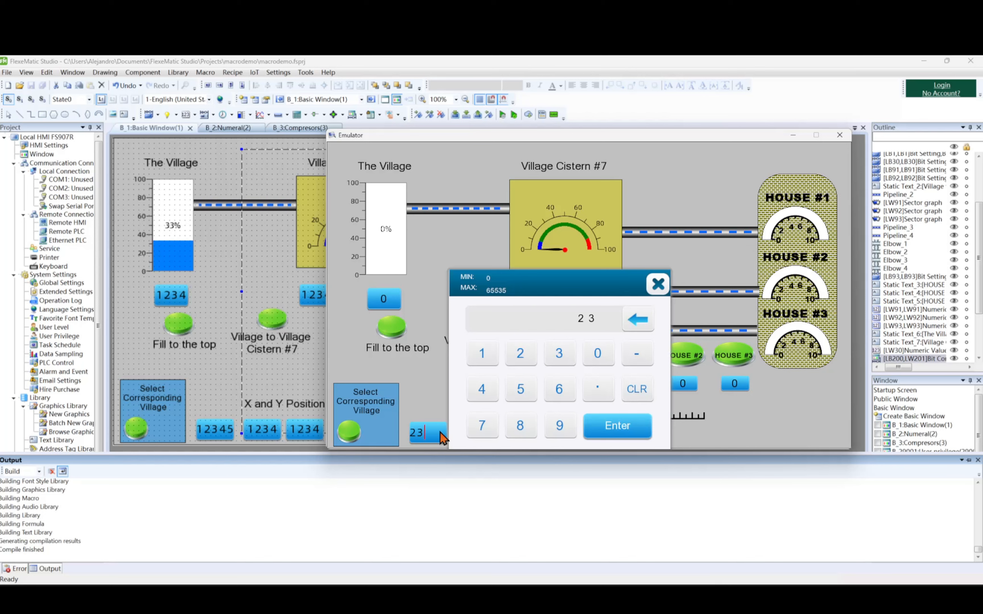
pyautogui.press('BackSpace')
pyautogui.write('3')
pyautogui.press('Return')
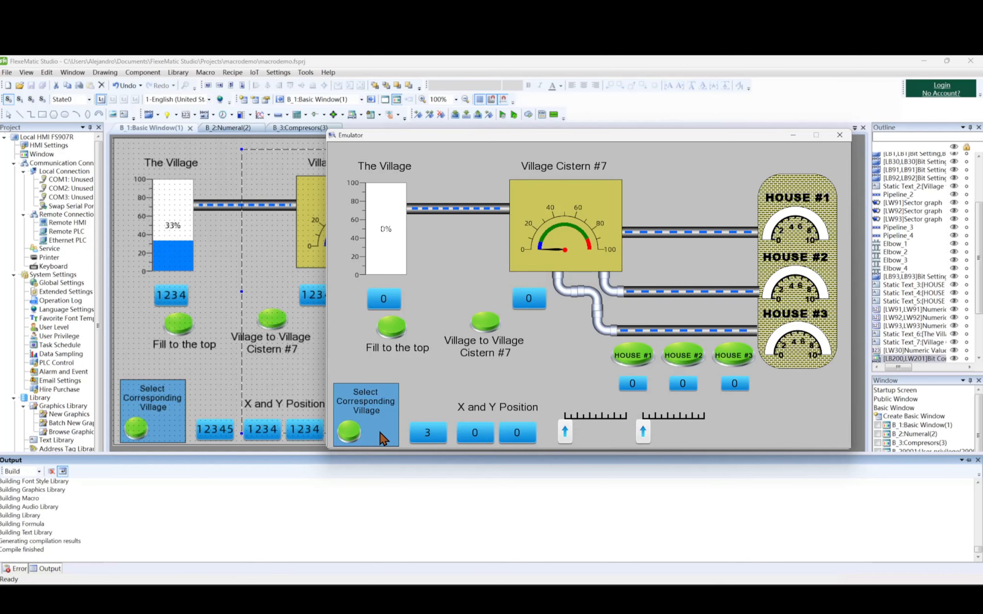
pyautogui.click(351, 433)
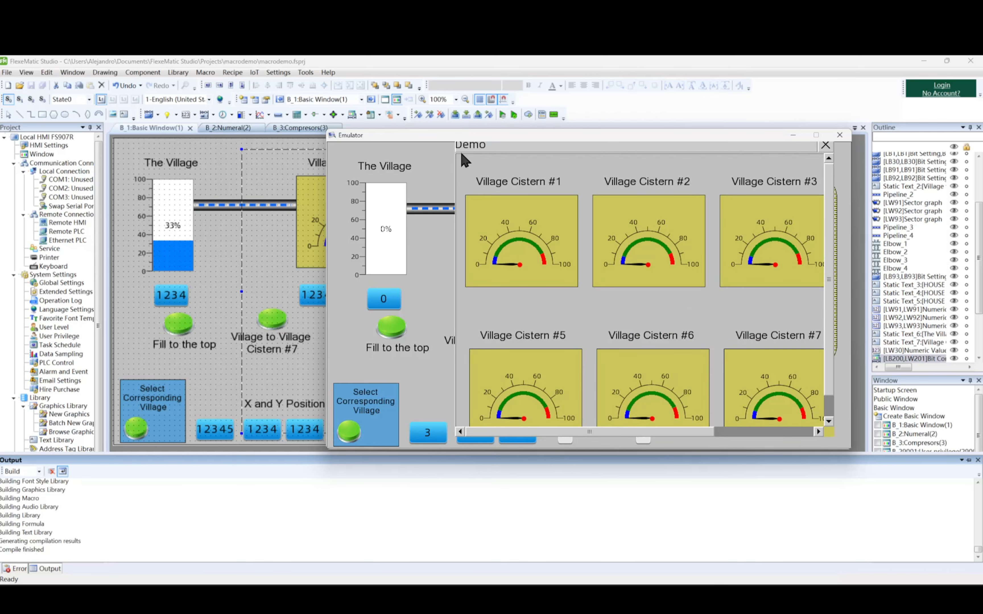
pyautogui.click(826, 146)
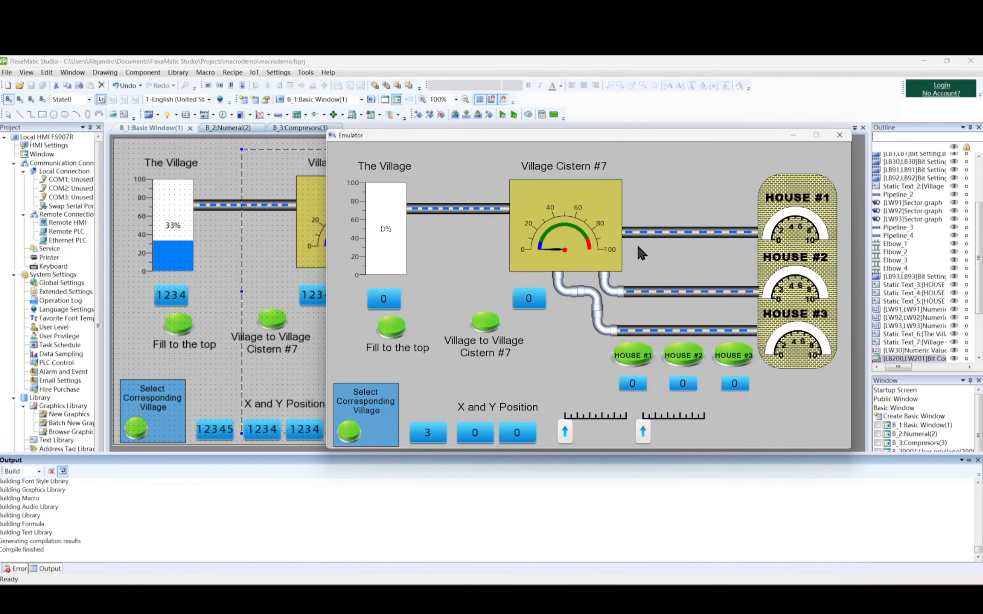
pyautogui.click(839, 135)
# Enable Variable pop-up window position for the LB200 popup window with register LW202.
pyautogui.doubleClick(245, 297)
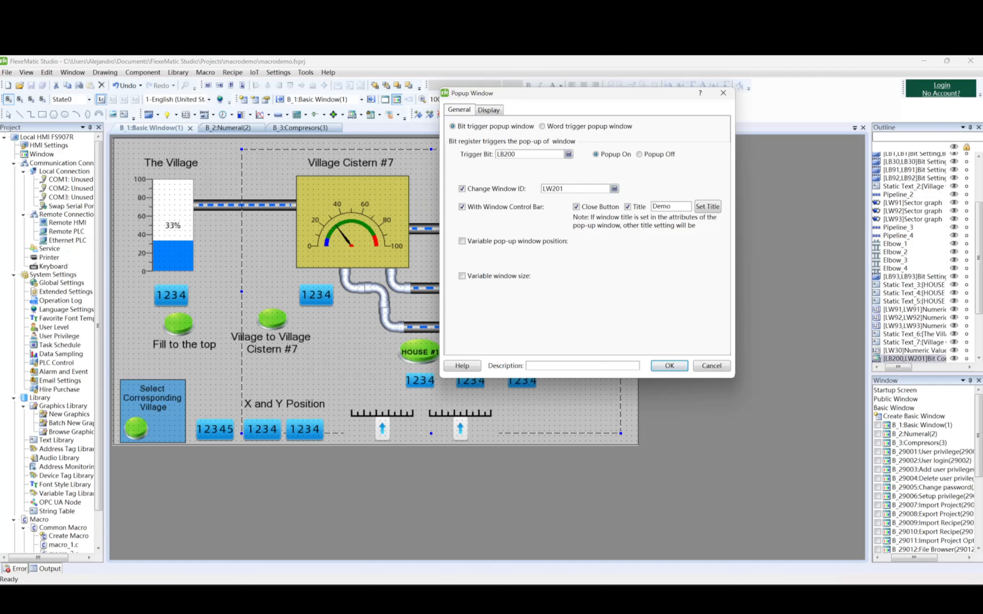
pyautogui.click(462, 242)
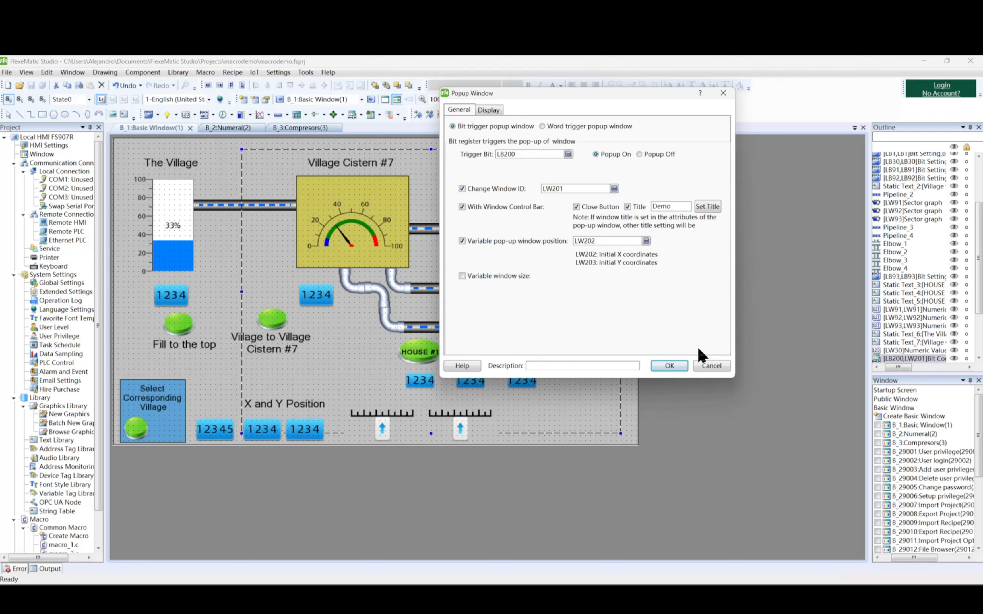
pyautogui.click(677, 367)
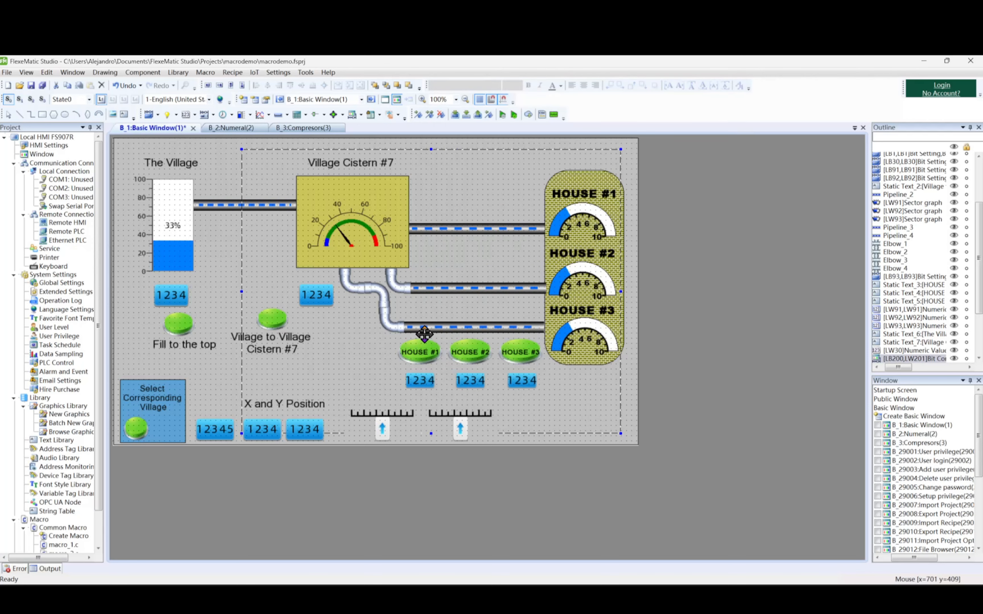
# Check the Numeric Value Input component and the address settings of the two X and Y Position inputs.
pyautogui.click(148, 73)
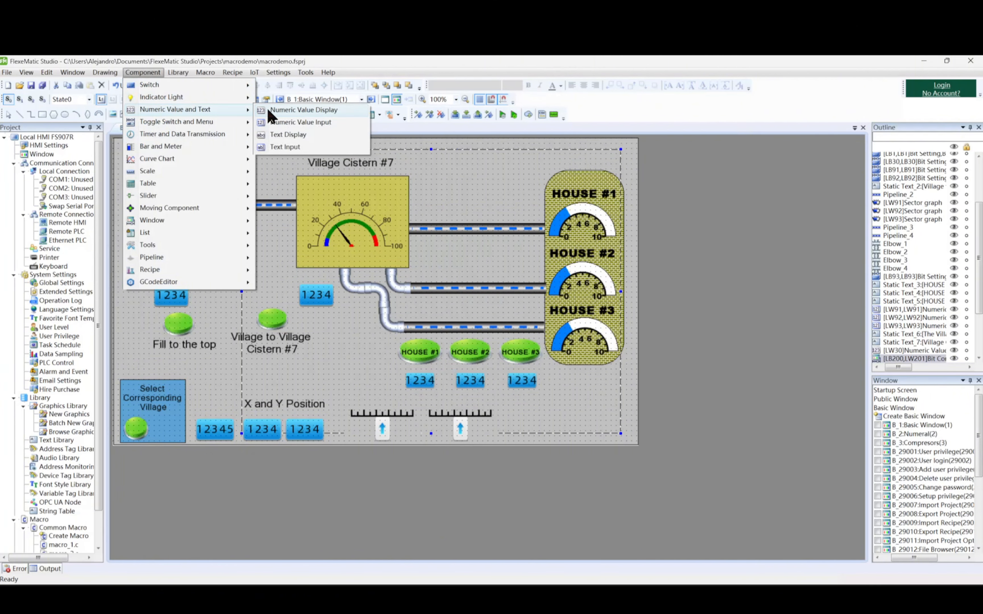
pyautogui.click(300, 122)
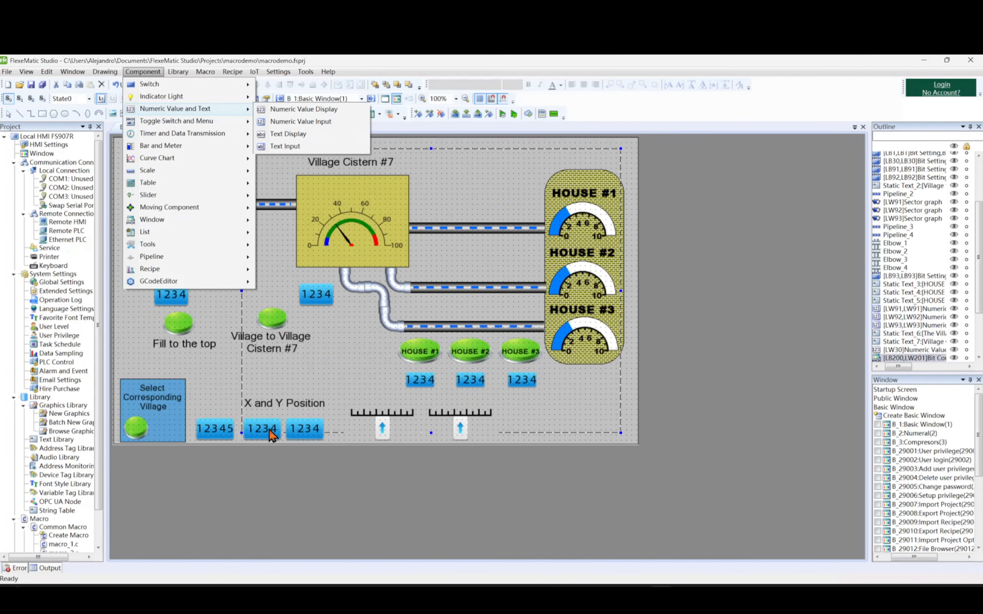
pyautogui.click(268, 429)
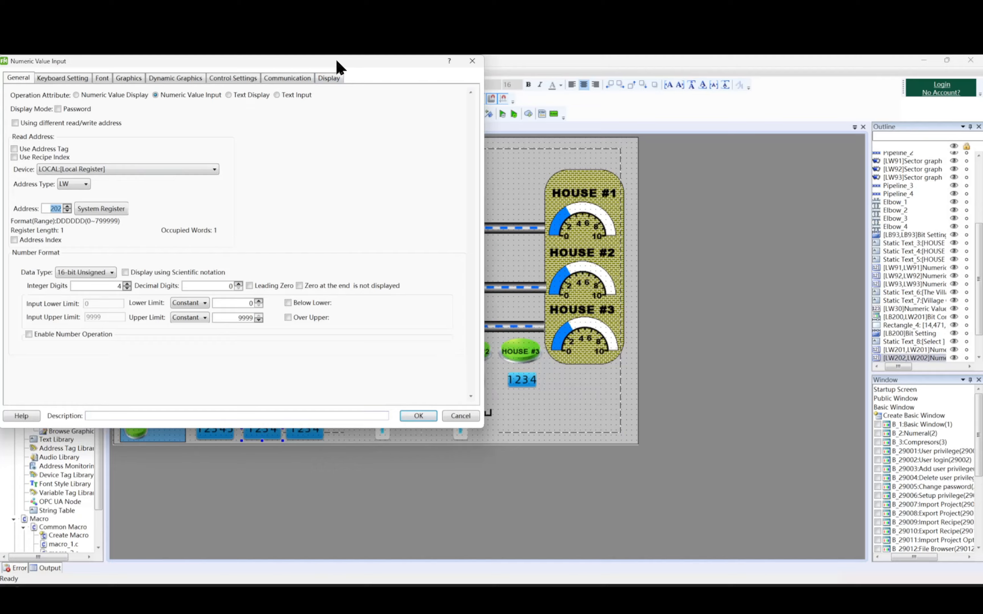
pyautogui.moveTo(336, 65); pyautogui.dragTo(743, 95)
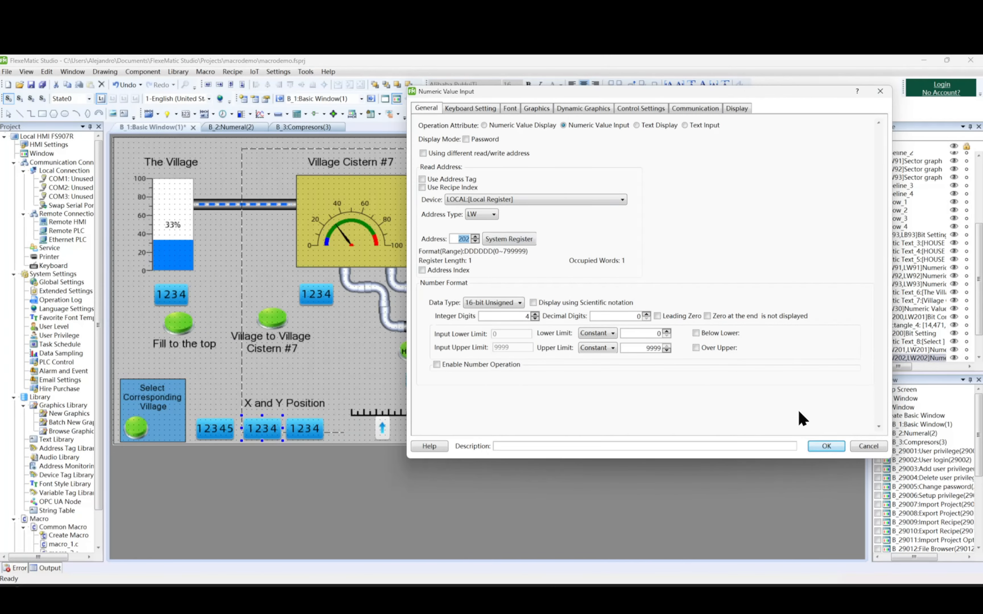
pyautogui.click(826, 446)
pyautogui.click(307, 429)
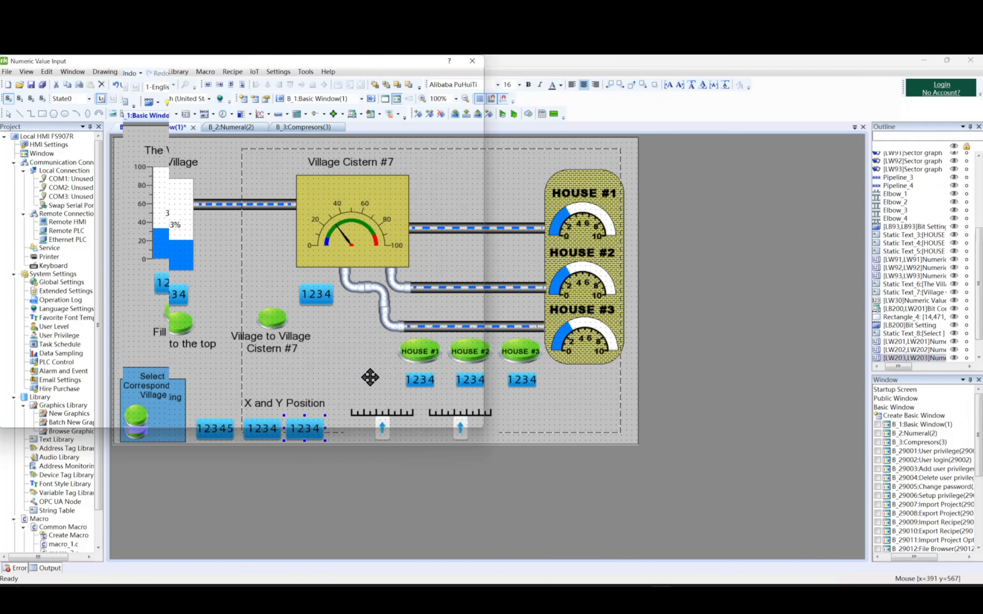
pyautogui.click(418, 416)
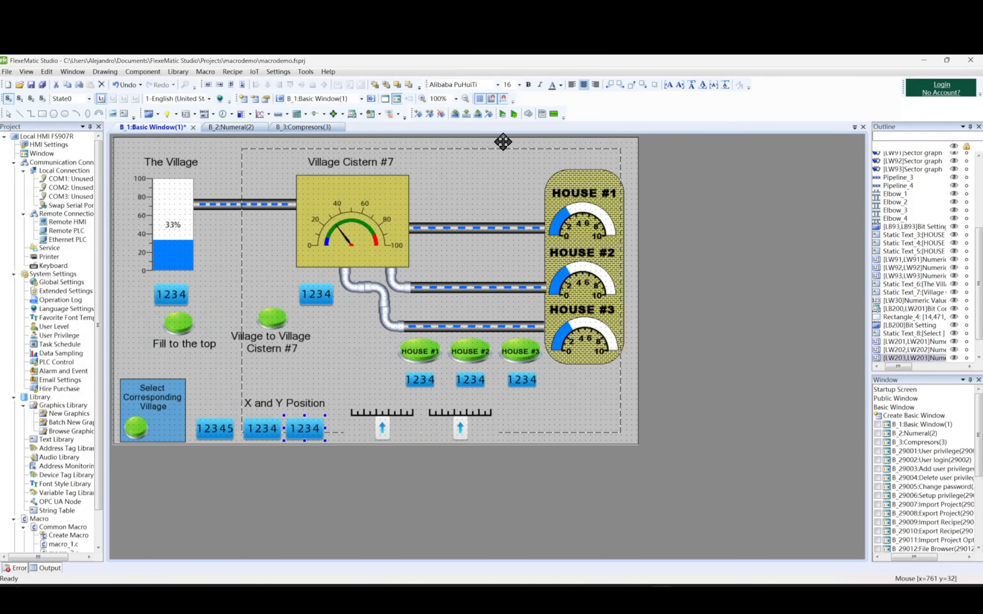
# Run the offline simulation with all records cleared and enter window ID 2 and X position 20.
pyautogui.click(503, 114)
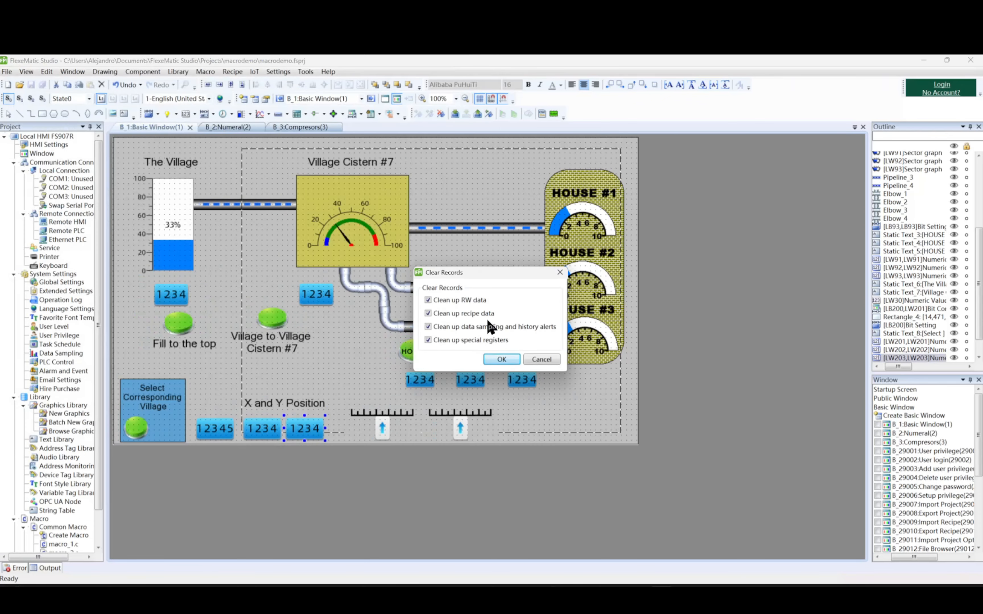
pyautogui.click(502, 359)
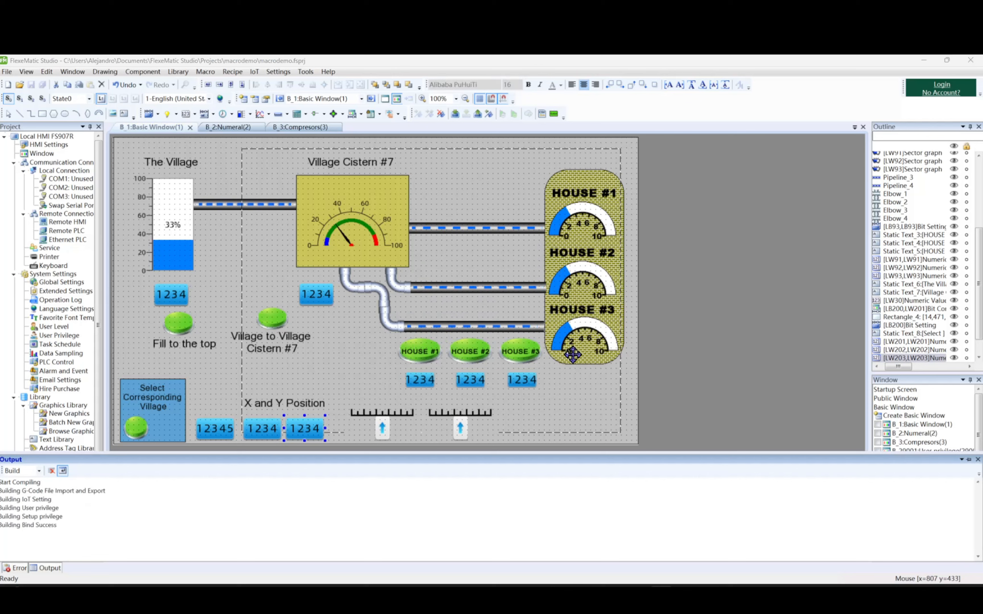
pyautogui.click(459, 480)
pyautogui.click(546, 406)
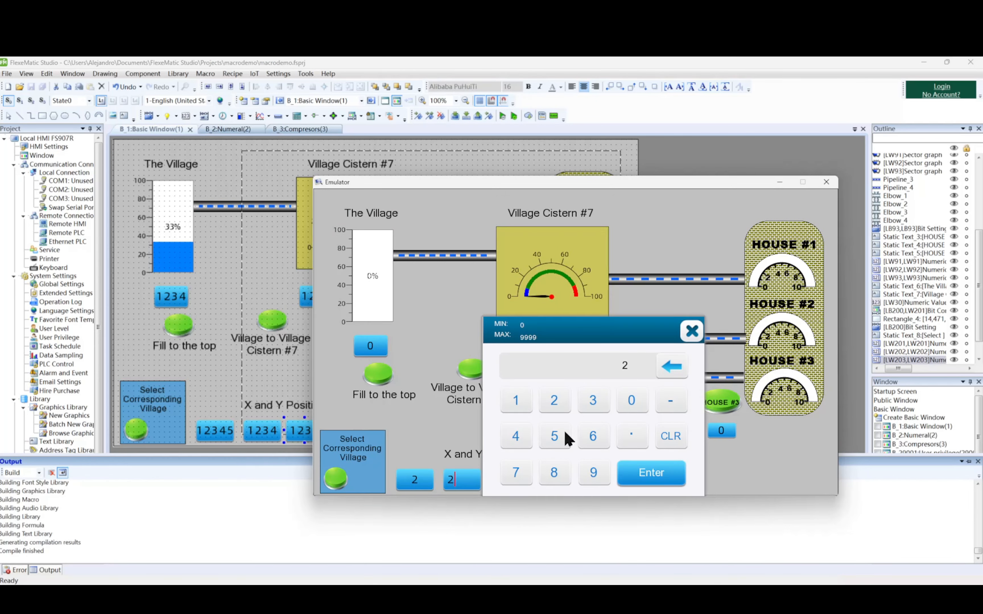
pyautogui.click(625, 404)
pyautogui.click(651, 473)
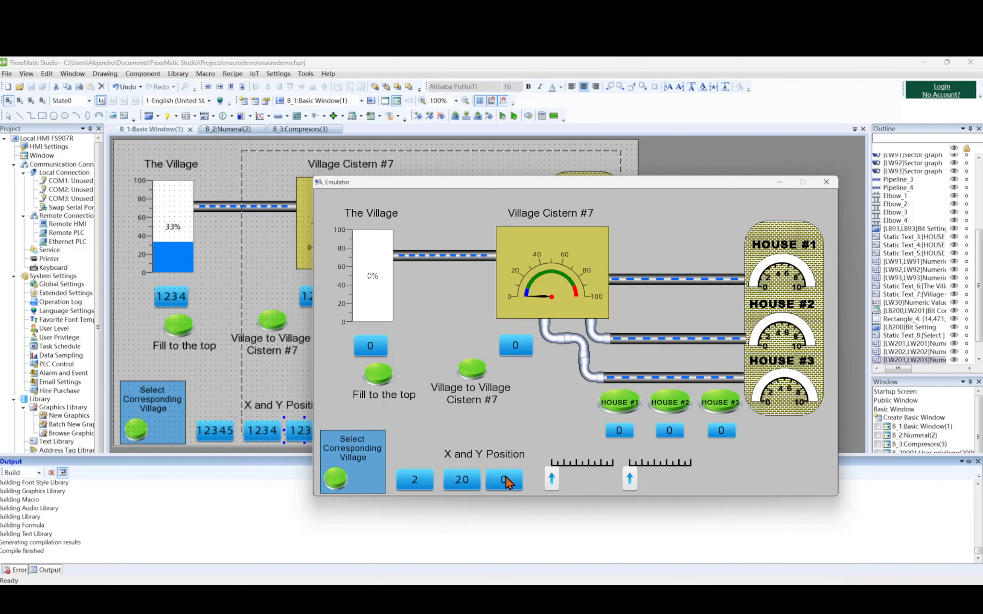
# Enter 25 as the Y position, then open the village popup in the emulator and close it.
pyautogui.click(506, 479)
pyautogui.click(596, 401)
pyautogui.click(596, 436)
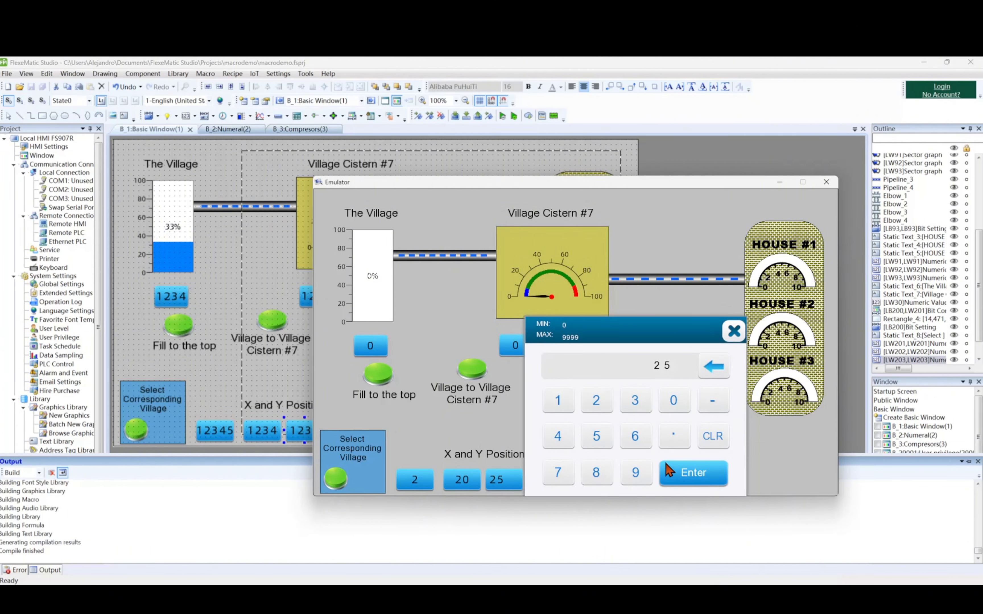
pyautogui.click(670, 473)
pyautogui.click(336, 480)
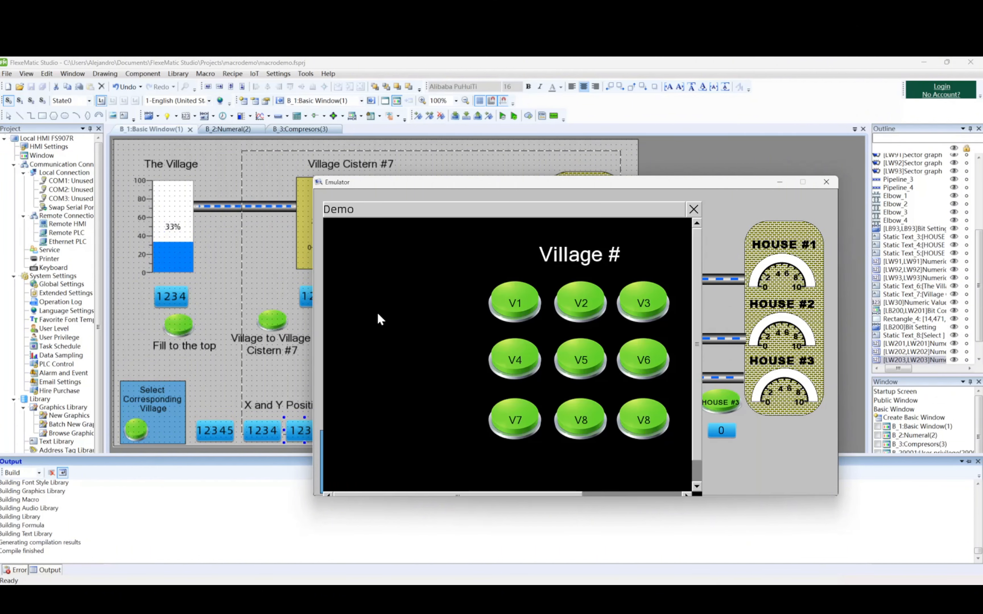
pyautogui.click(694, 210)
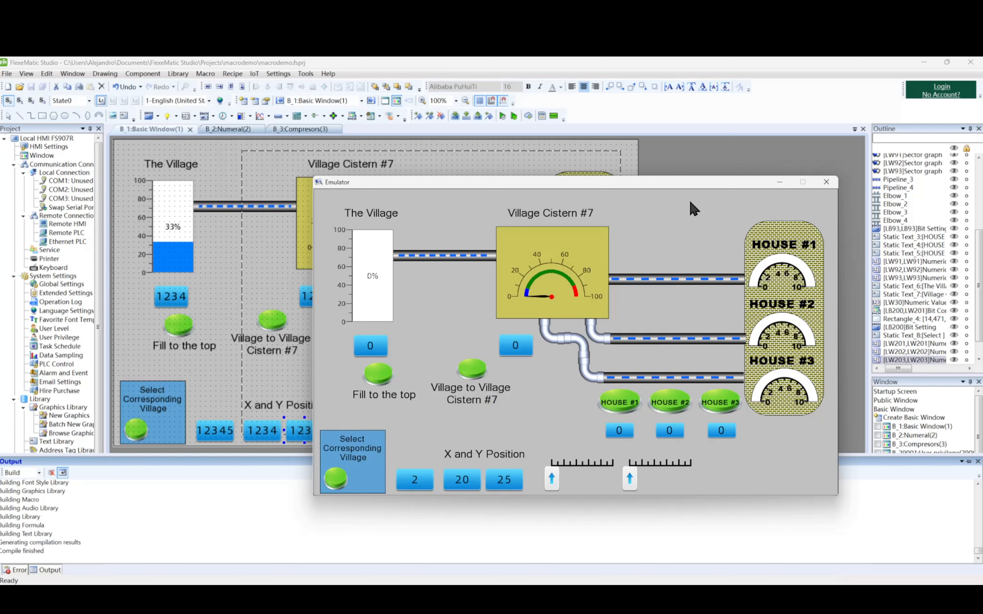
# Set the popup's X position to 200 in the emulator.
pyautogui.click(467, 482)
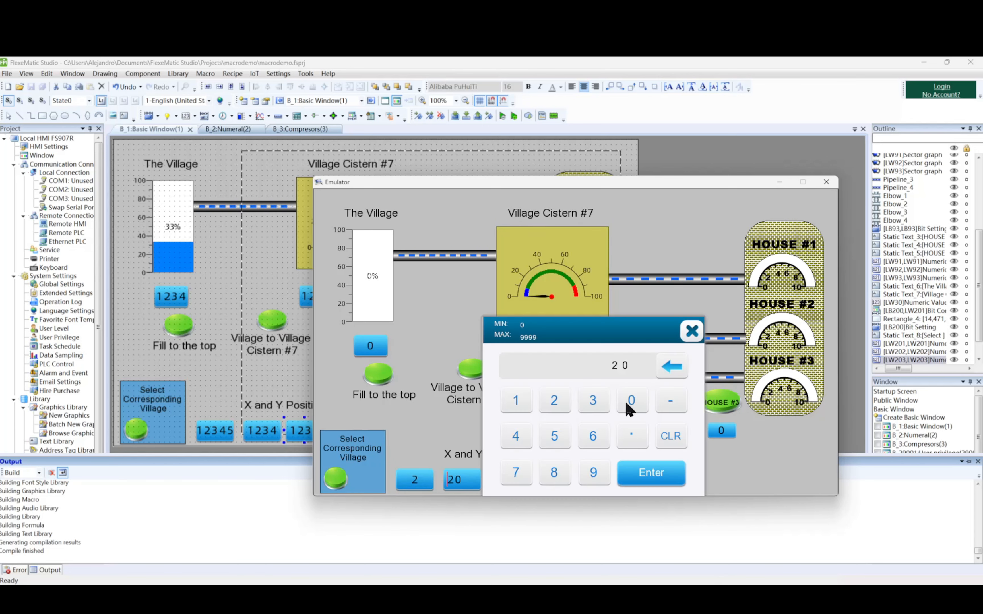
pyautogui.click(630, 401)
pyautogui.click(554, 397)
pyautogui.click(623, 402)
pyautogui.click(623, 403)
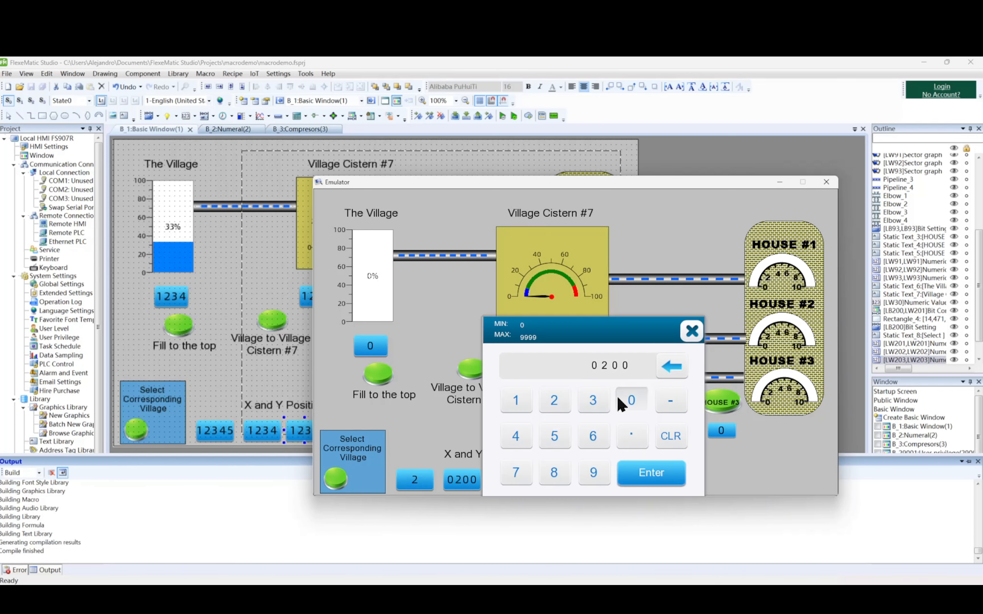
pyautogui.click(645, 473)
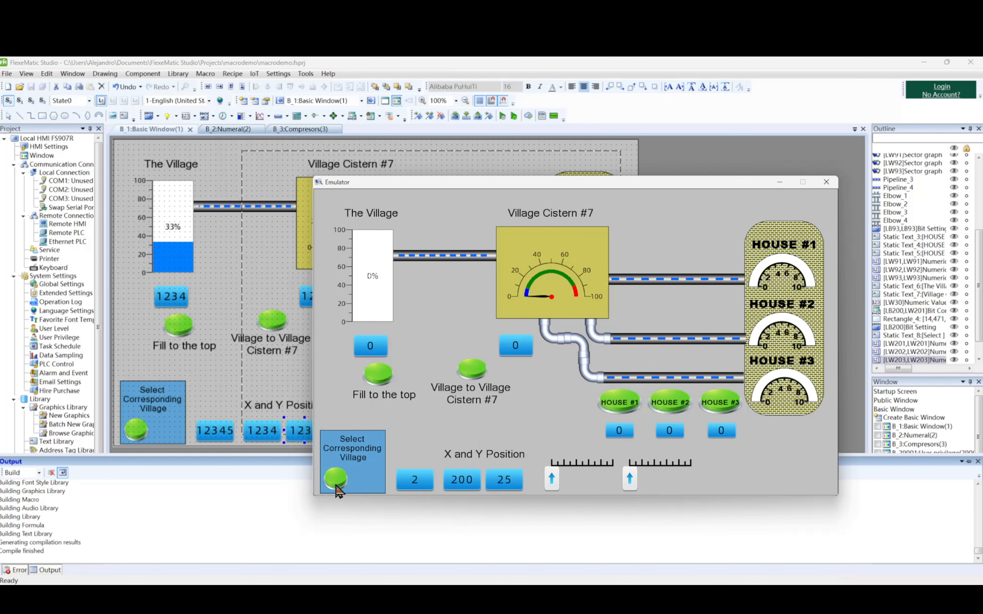
# Reopen the village popup to check its placement, and close both the popup and the emulator.
pyautogui.click(335, 478)
pyautogui.click(335, 478)
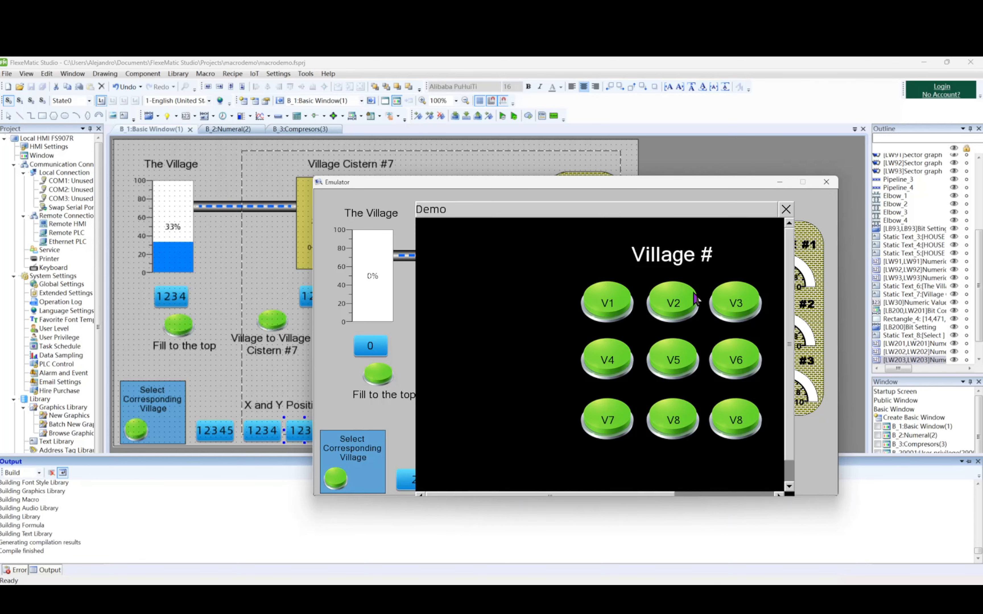
pyautogui.click(786, 210)
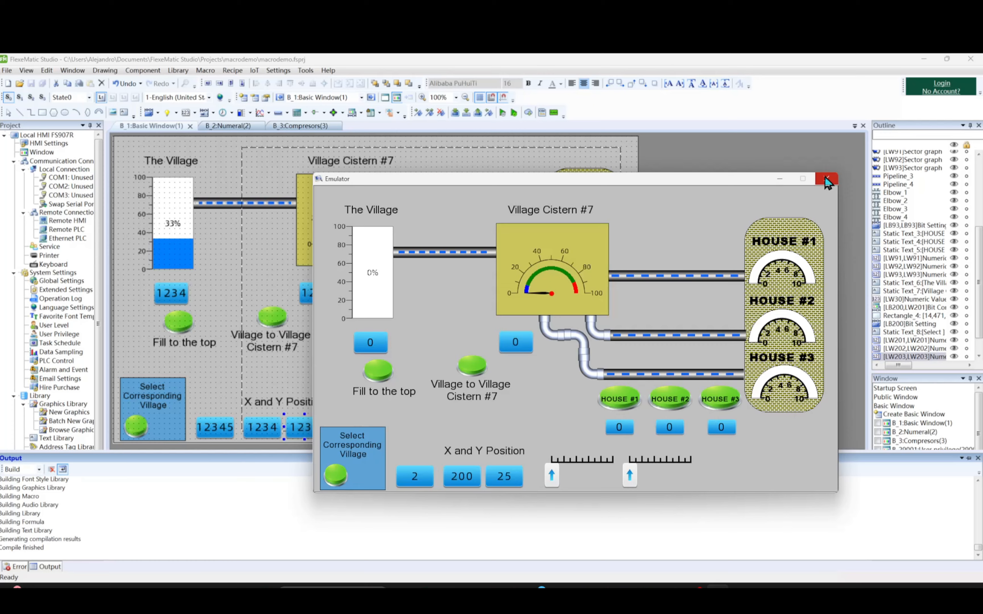
pyautogui.click(825, 179)
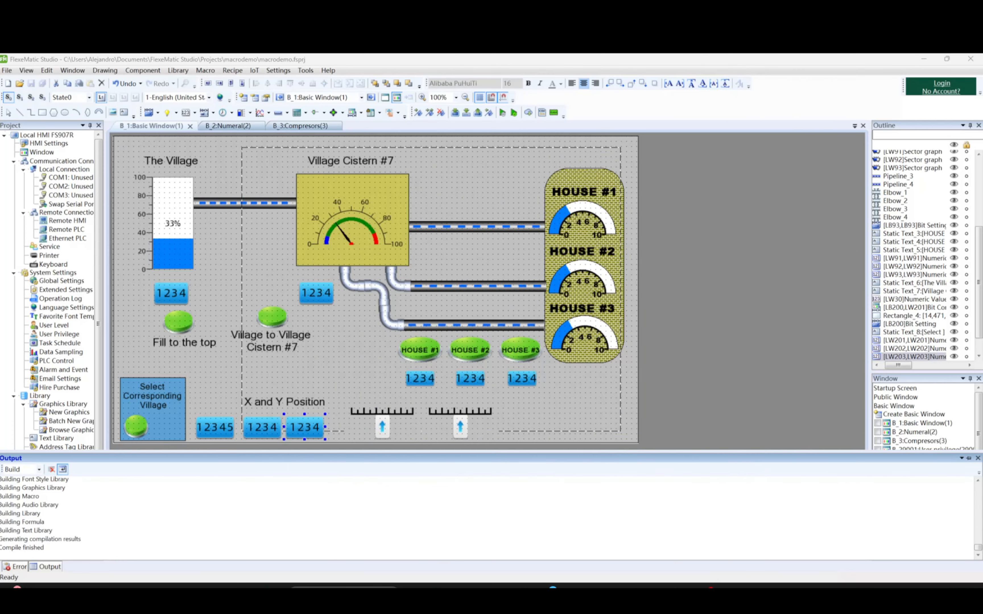
# Enable Variable window size for the LB200 popup window.
pyautogui.click(242, 264)
pyautogui.doubleClick(243, 264)
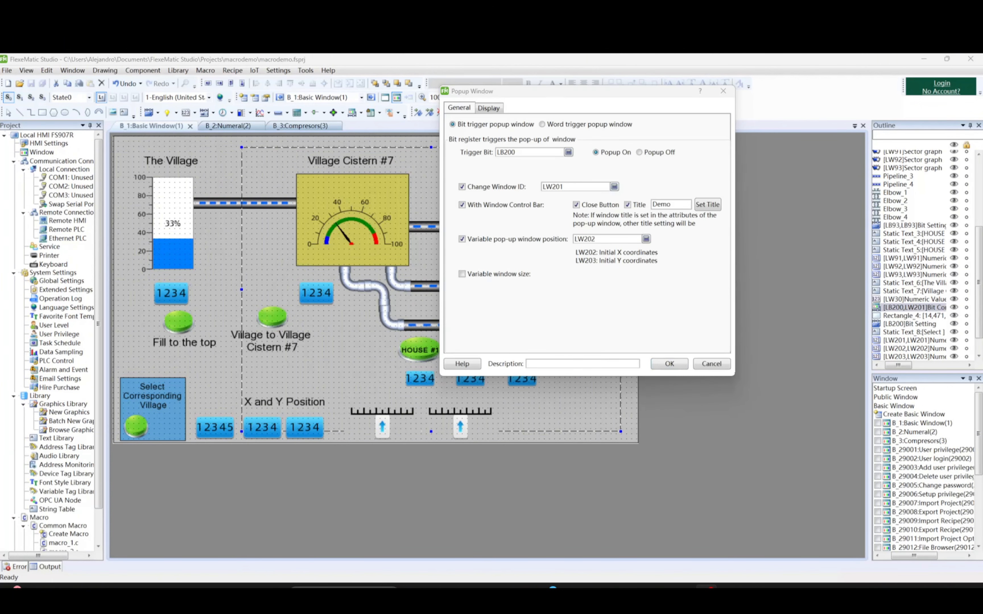
pyautogui.click(462, 274)
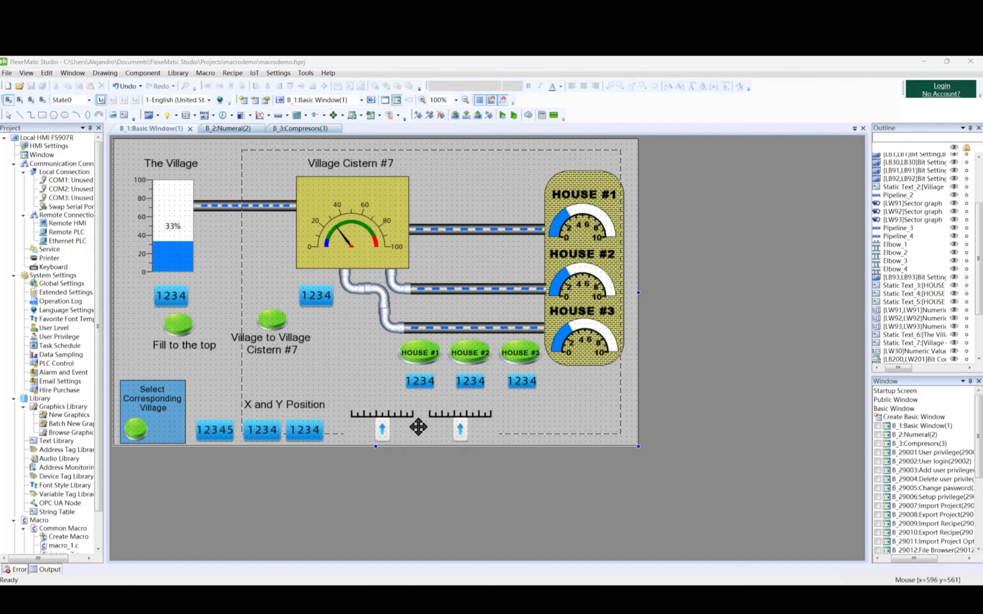
# Check the range and register address settings of the first slider beside the X and Y Position inputs.
pyautogui.click(398, 420)
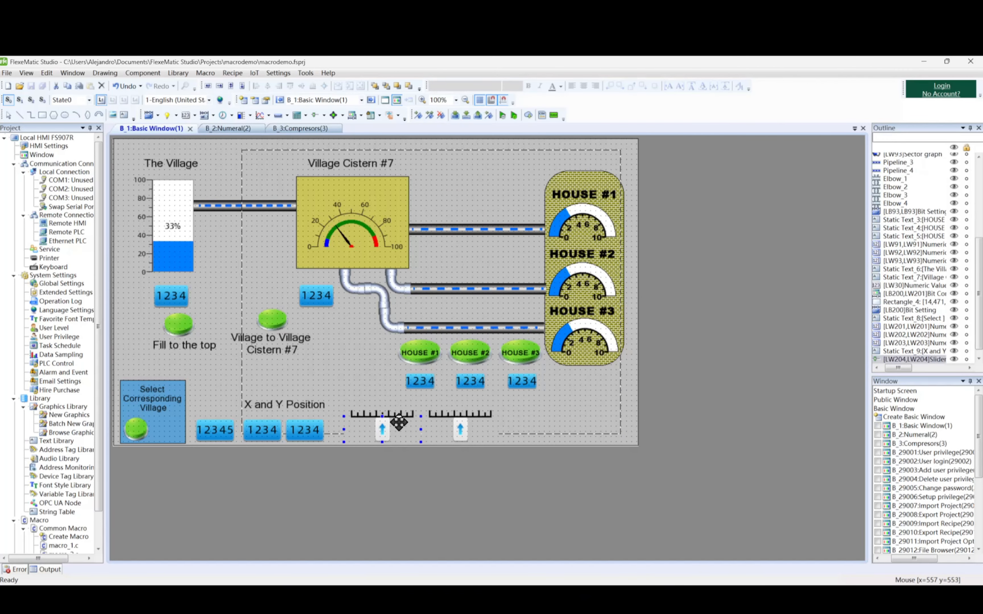
pyautogui.doubleClick(398, 422)
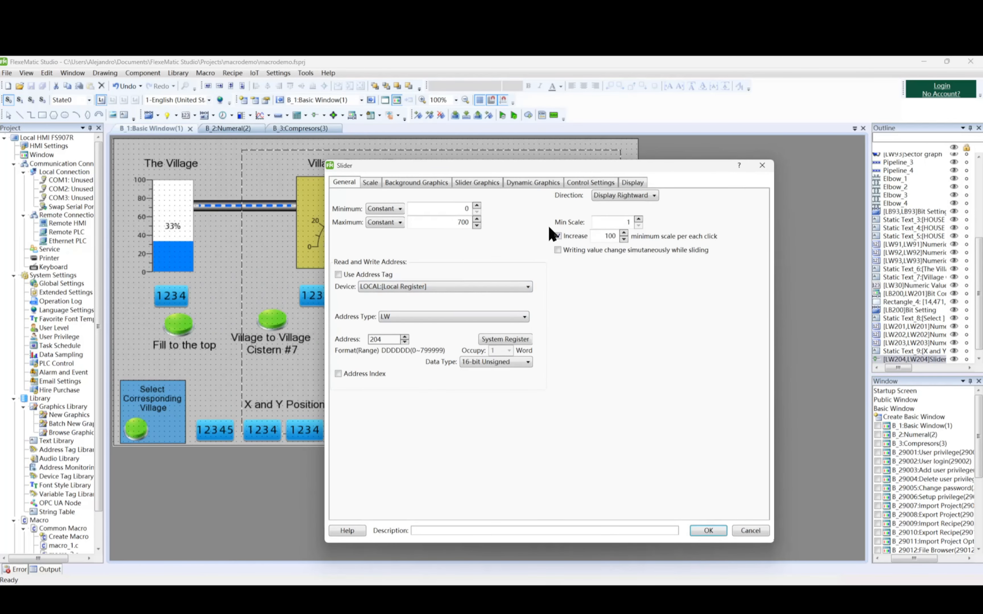
pyautogui.click(762, 166)
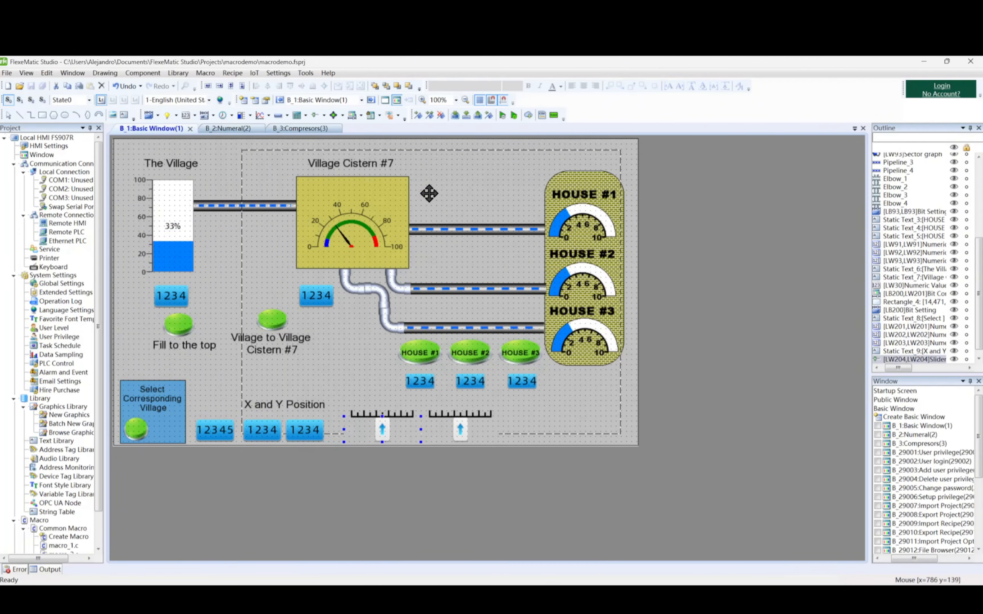
# Run the project in the emulator without clearing any records, and set the popup window ID to 3.
pyautogui.click(500, 115)
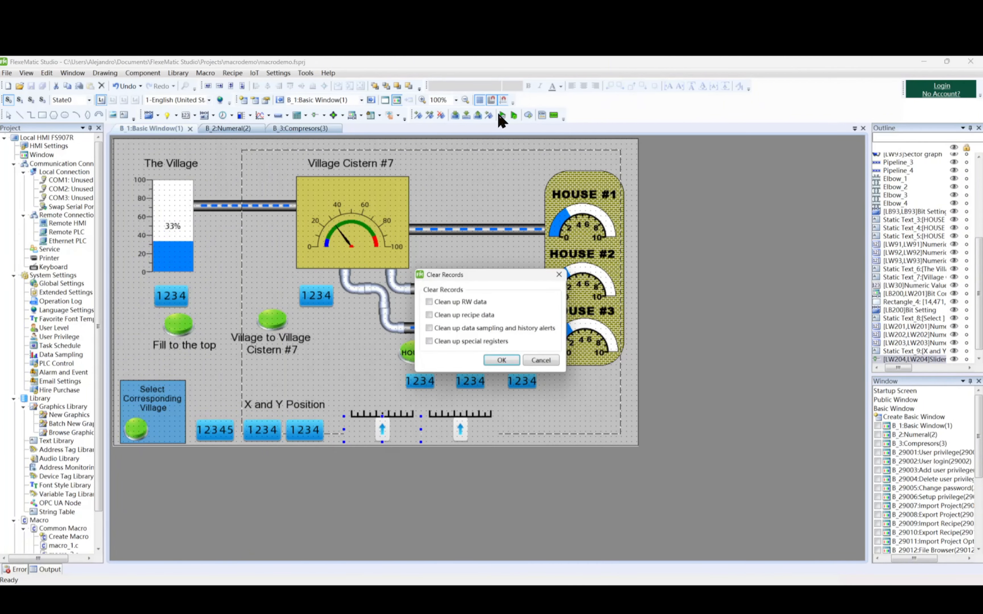
pyautogui.click(502, 361)
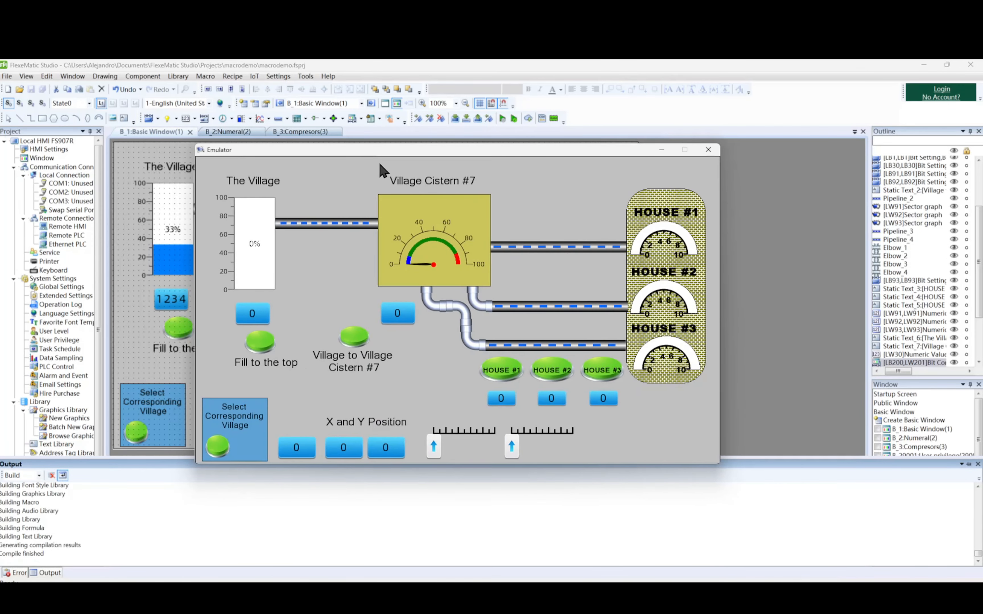
pyautogui.click(299, 449)
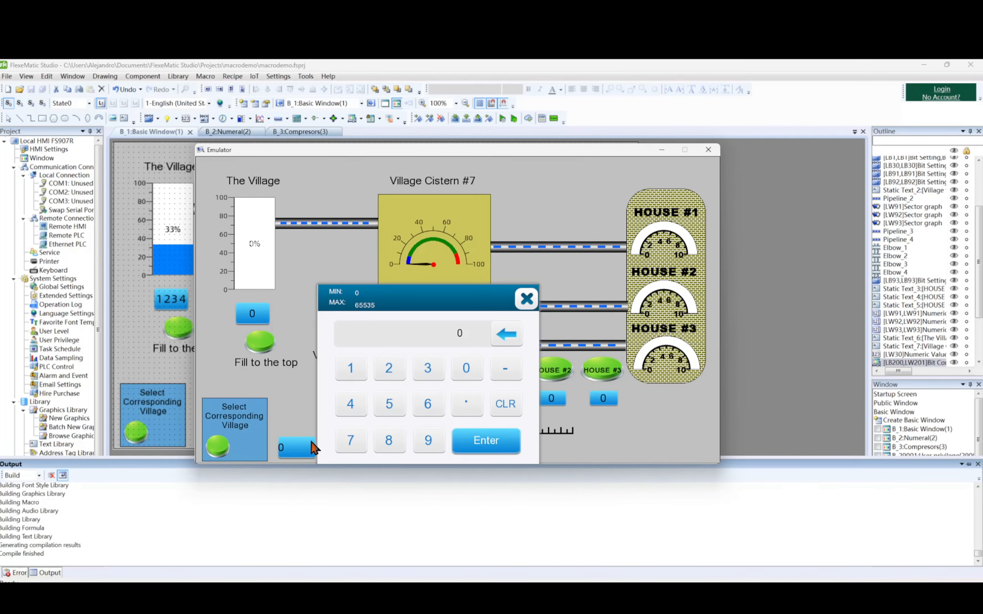
pyautogui.click(432, 368)
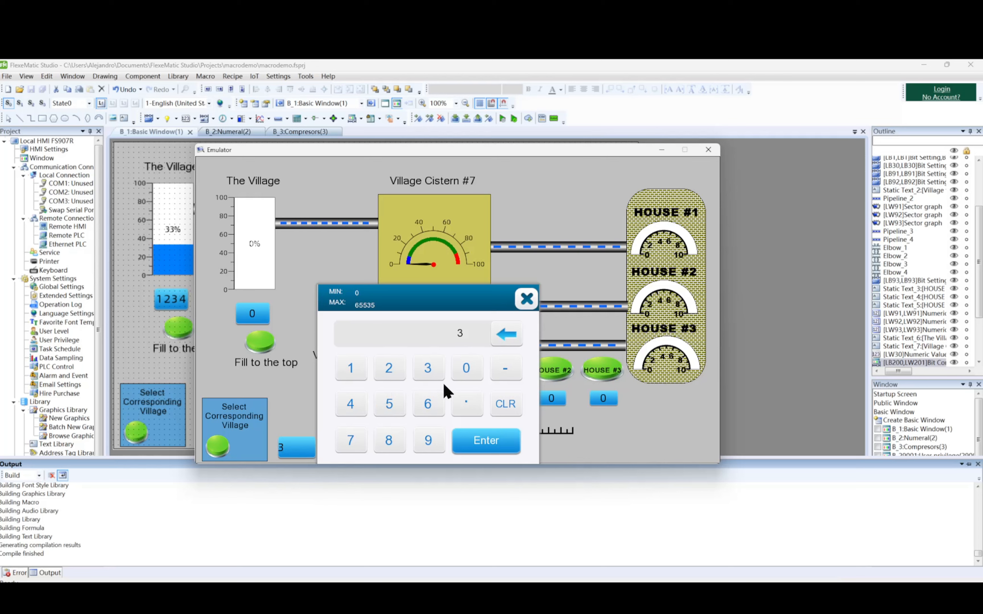
pyautogui.click(490, 450)
# Set both the X and Y Position values for the popup to 30 in the emulator.
pyautogui.click(340, 451)
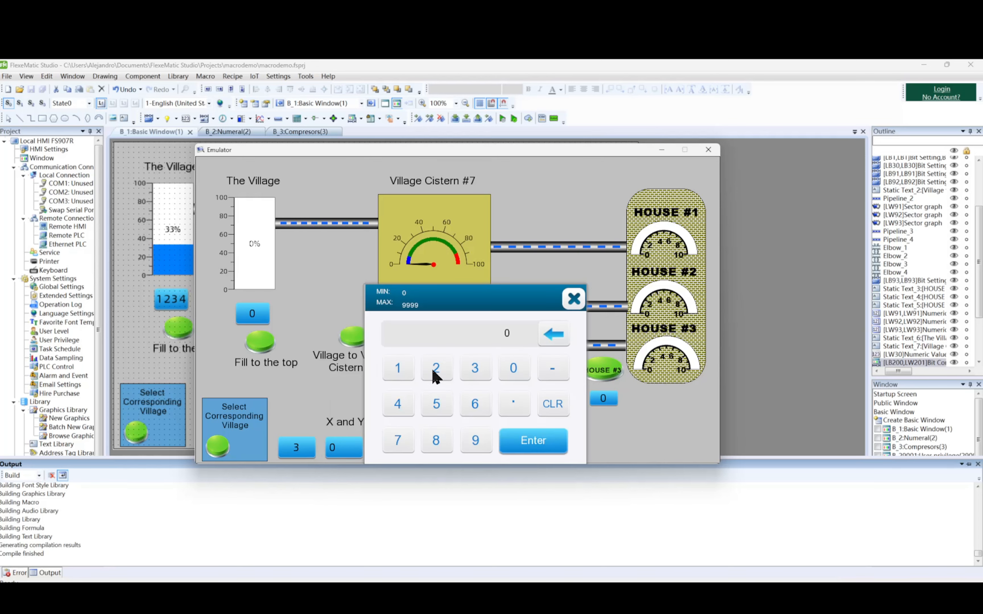
pyautogui.click(479, 367)
pyautogui.click(513, 368)
pyautogui.click(515, 441)
pyautogui.click(388, 449)
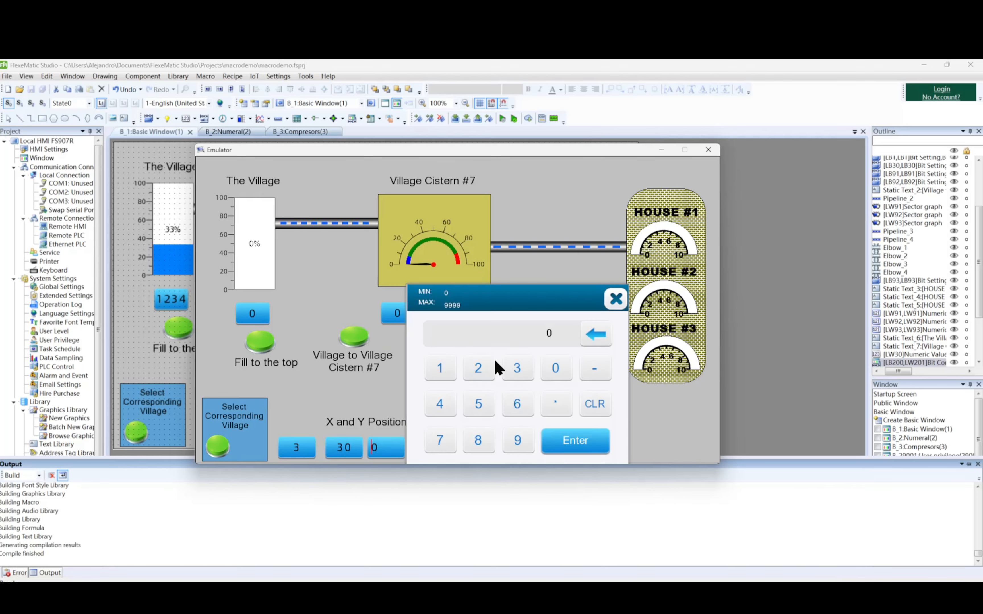
pyautogui.click(514, 368)
pyautogui.click(550, 369)
pyautogui.click(573, 440)
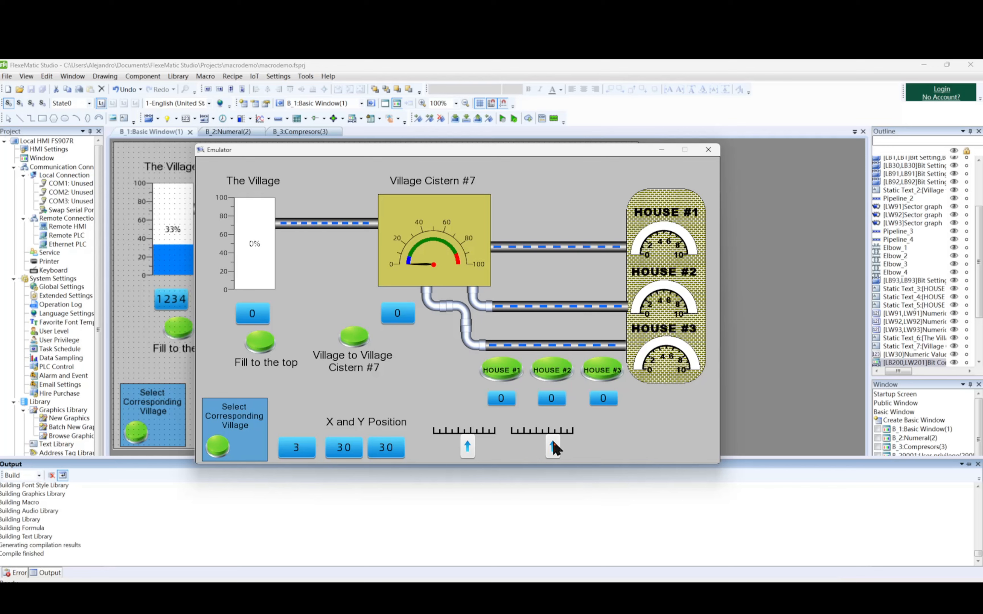
# Test the village popup's variable size by opening it and enlarging it with the two sliders, and close the popup and emulator.
pyautogui.click(219, 447)
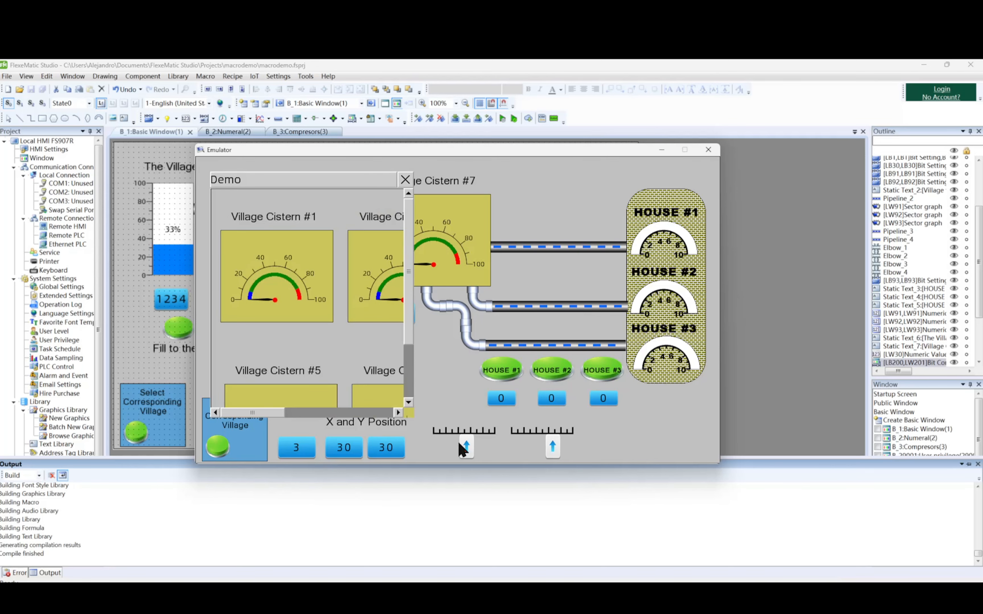
pyautogui.moveTo(452, 446); pyautogui.dragTo(574, 442)
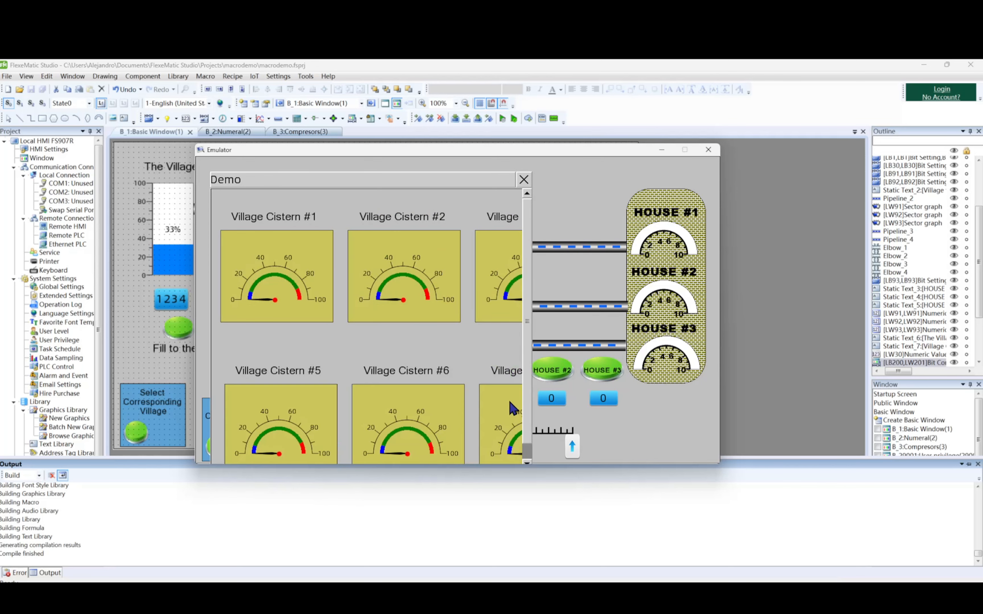
pyautogui.scroll(-1, 525, 395)
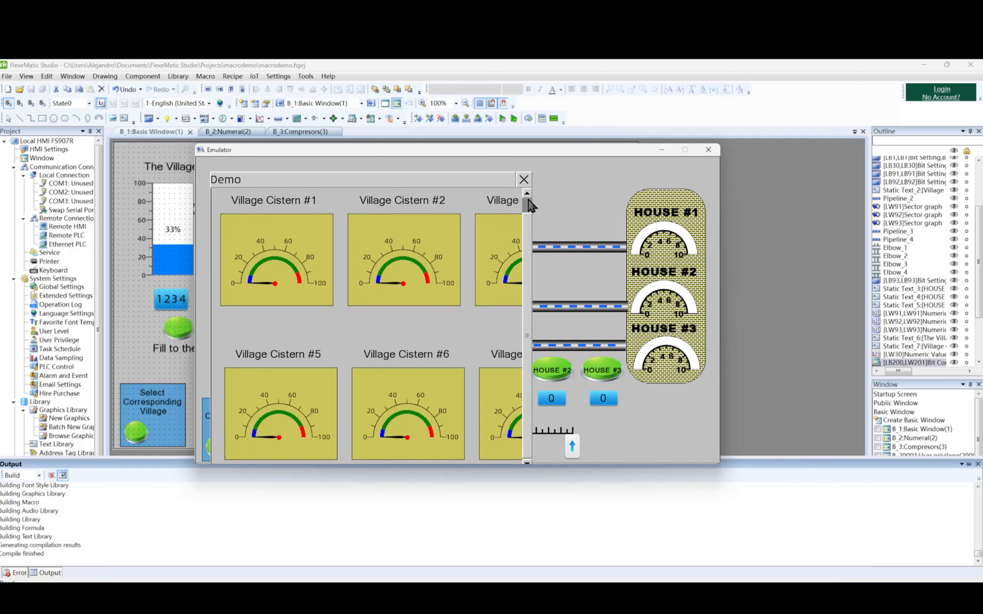
pyautogui.click(523, 183)
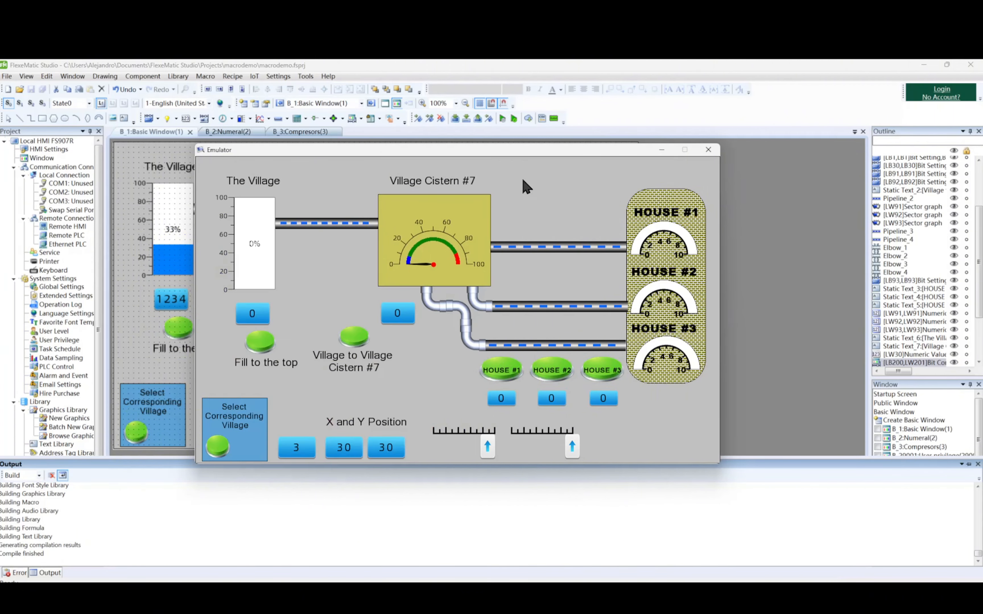
pyautogui.click(708, 150)
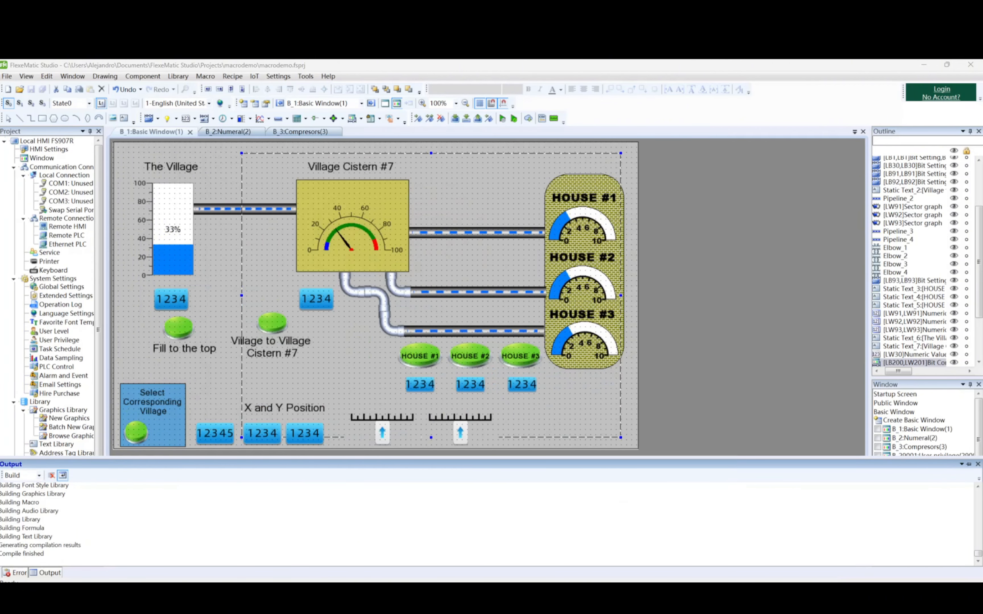